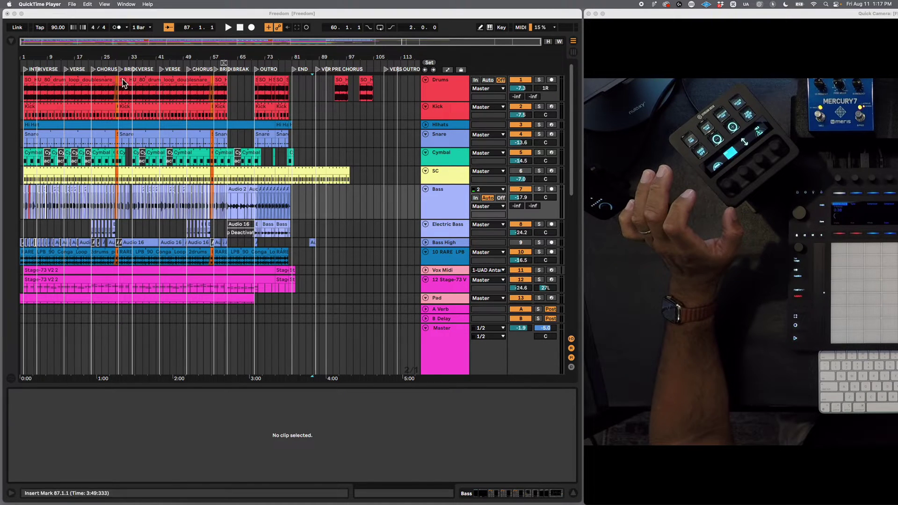
- Switch from QuickTime Player to the Freedom set in Ableton Live
{"action": "left_click", "coordinate": [74, 5]}
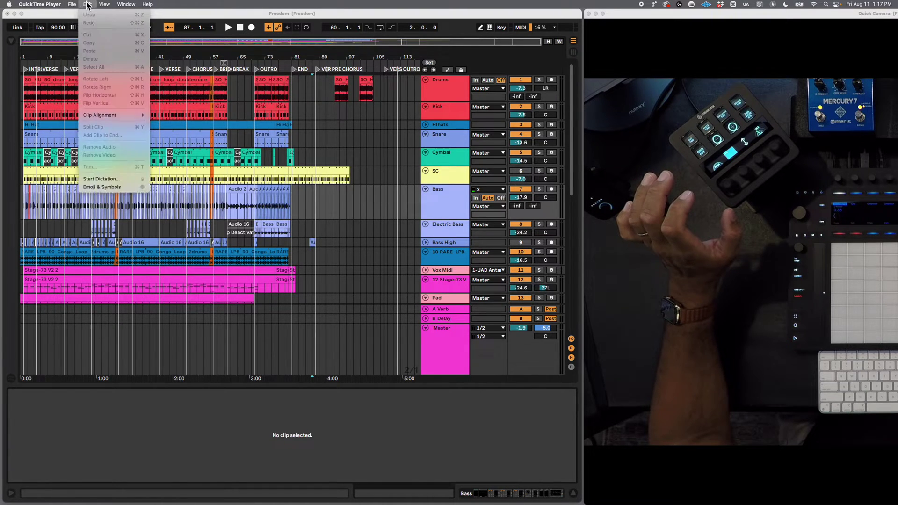
{"action": "left_click", "coordinate": [70, 4]}
{"action": "left_click", "coordinate": [70, 17]}
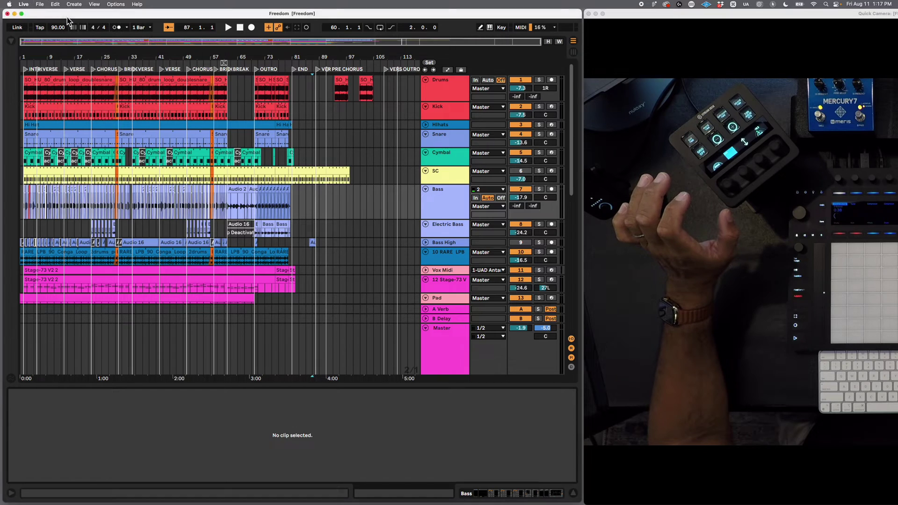
{"action": "left_click", "coordinate": [45, 5]}
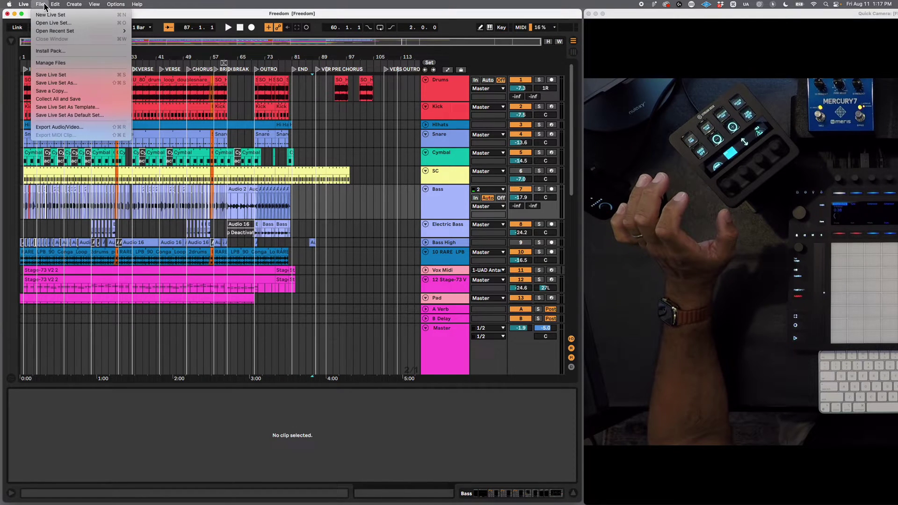
{"action": "mouse_move", "coordinate": [58, 7]}
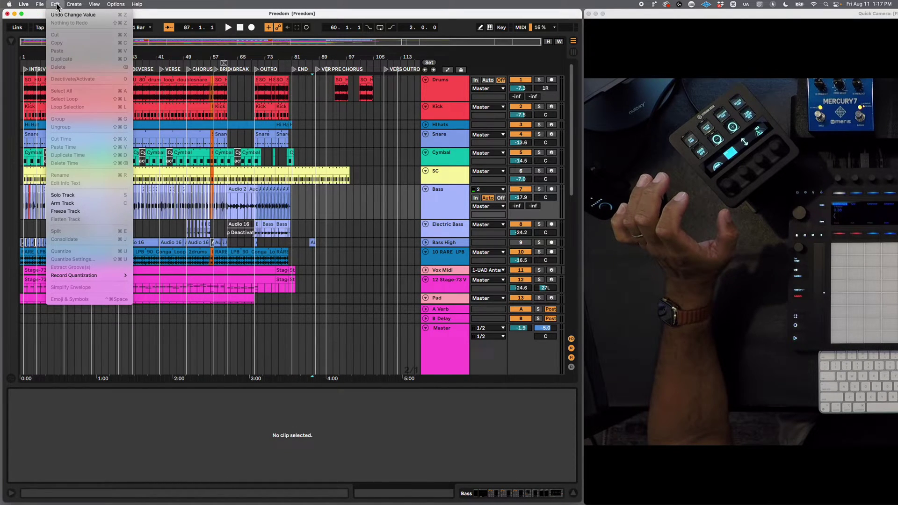
{"action": "left_click", "coordinate": [56, 6]}
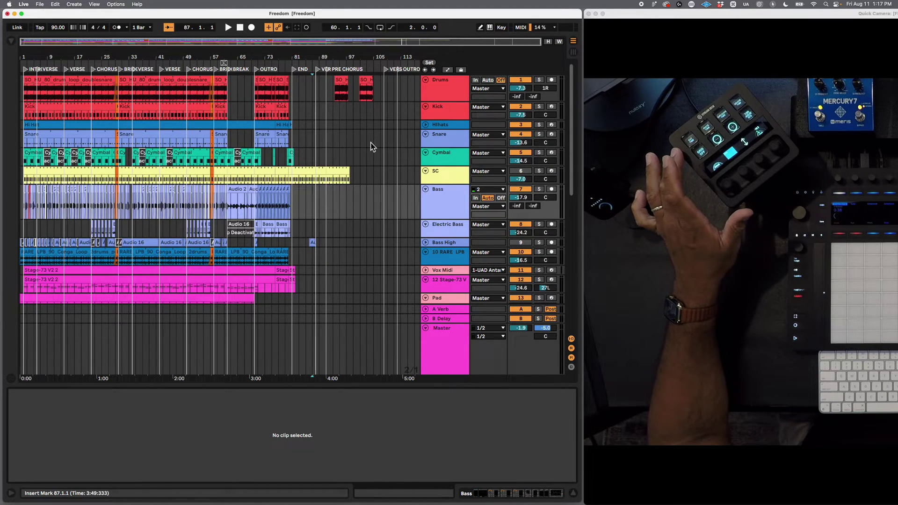
- Examine the arrangement from the END locator through the last VERSE and OUTRO locators, around bars 81 to 115
{"action": "scroll", "coordinate": [380, 141], "scroll_direction": "up", "scroll_amount": 1}
{"action": "scroll", "coordinate": [379, 139], "scroll_direction": "up", "scroll_amount": 2}
{"action": "scroll", "coordinate": [379, 139], "scroll_direction": "right", "scroll_amount": 1}
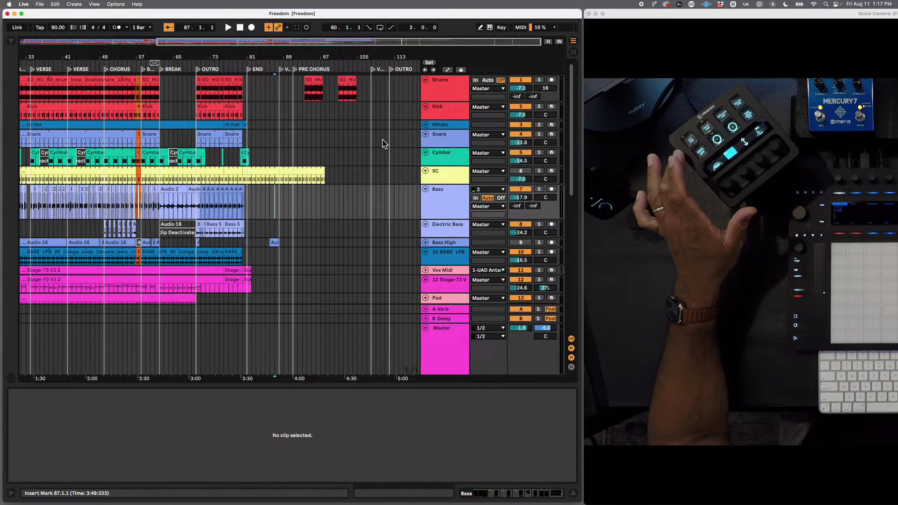
{"action": "scroll", "coordinate": [364, 152], "scroll_direction": "up", "scroll_amount": 2}
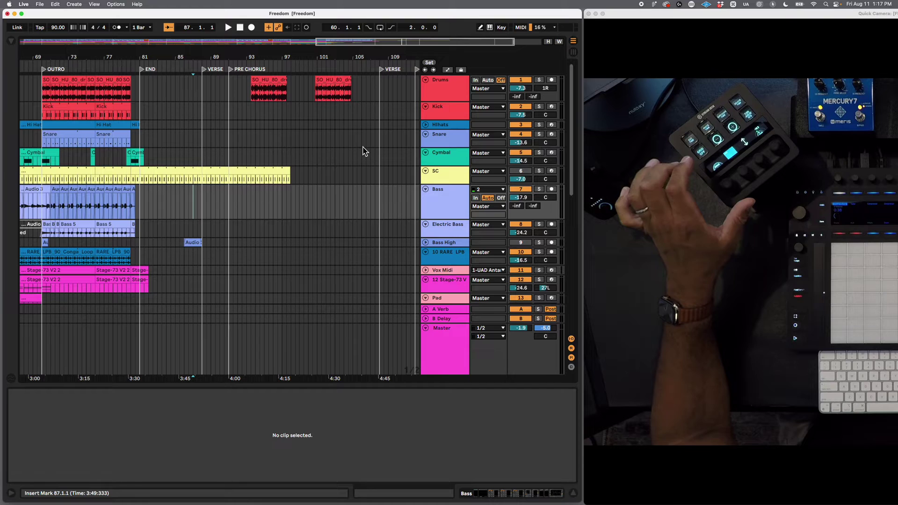
{"action": "scroll", "coordinate": [363, 151], "scroll_direction": "up", "scroll_amount": 3}
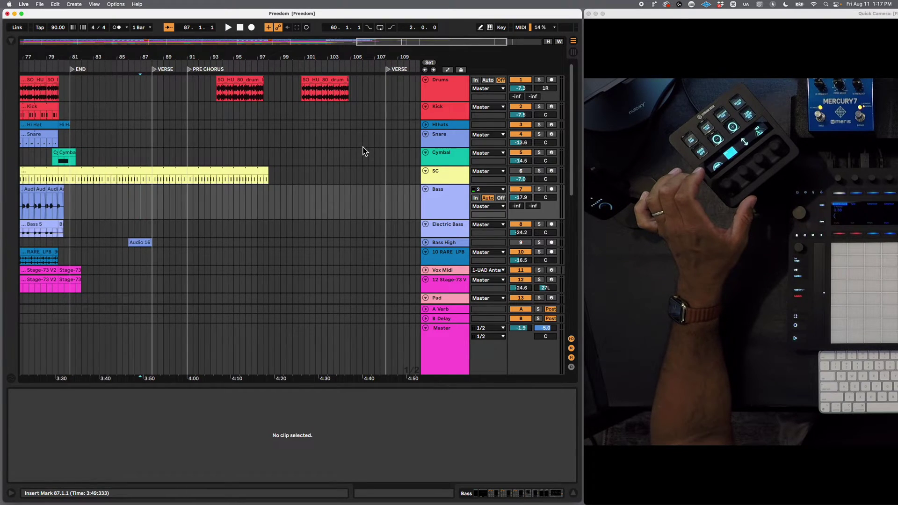
{"action": "scroll", "coordinate": [364, 151], "scroll_direction": "right", "scroll_amount": 1}
{"action": "scroll", "coordinate": [363, 148], "scroll_direction": "right", "scroll_amount": 2}
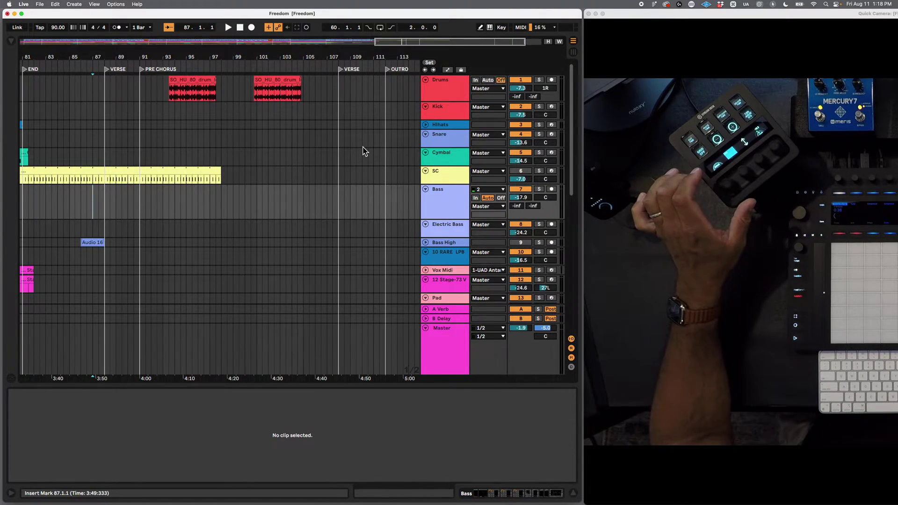
{"action": "scroll", "coordinate": [363, 147], "scroll_direction": "right", "scroll_amount": 1}
{"action": "scroll", "coordinate": [363, 147], "scroll_direction": "left", "scroll_amount": 3}
{"action": "scroll", "coordinate": [363, 147], "scroll_direction": "right", "scroll_amount": 2}
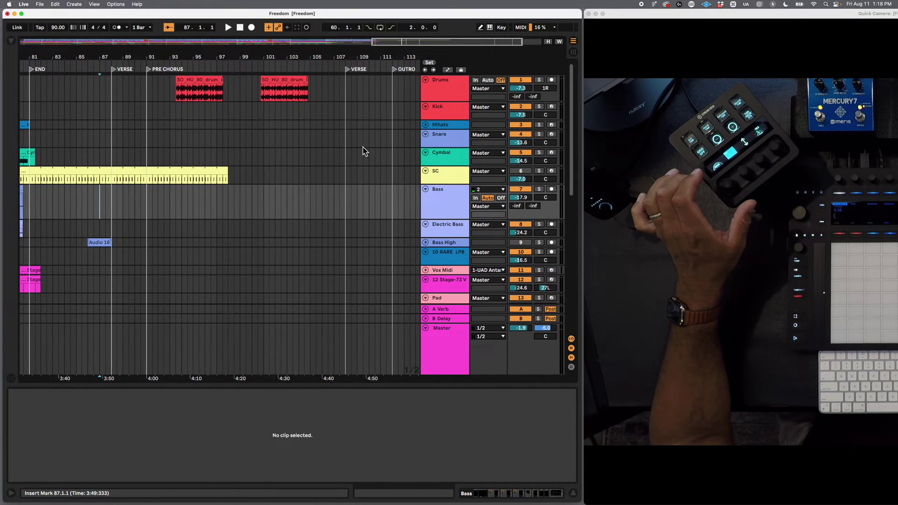
{"action": "scroll", "coordinate": [364, 151], "scroll_direction": "right", "scroll_amount": 3}
{"action": "scroll", "coordinate": [365, 151], "scroll_direction": "right", "scroll_amount": 4}
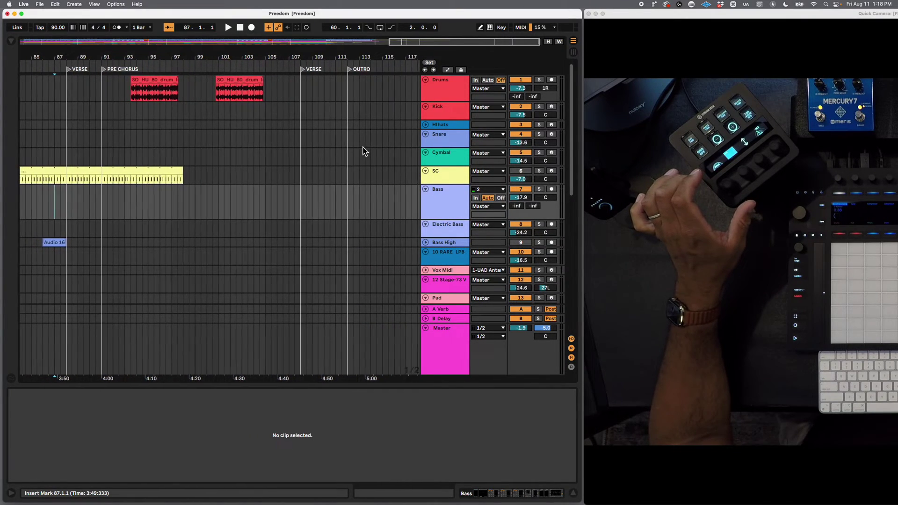
{"action": "scroll", "coordinate": [365, 151], "scroll_direction": "left", "scroll_amount": 3}
{"action": "scroll", "coordinate": [365, 151], "scroll_direction": "right", "scroll_amount": 1}
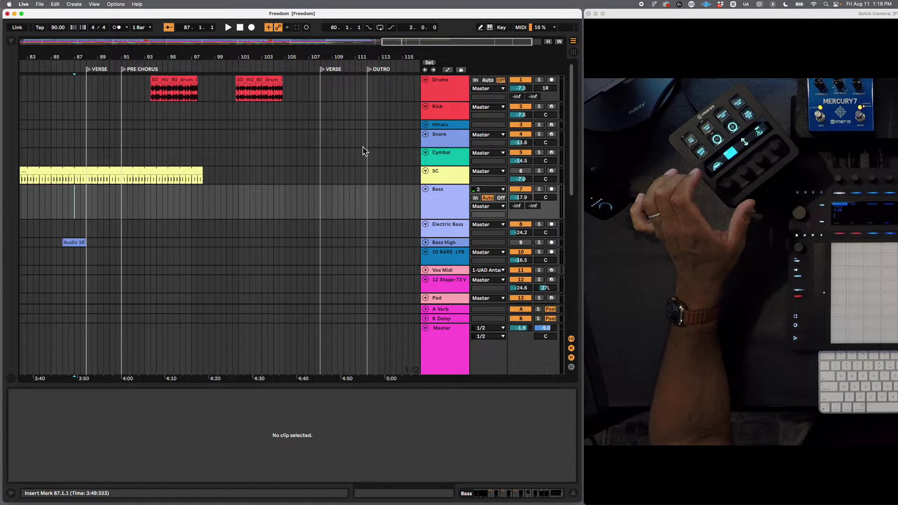
{"action": "scroll", "coordinate": [273, 123], "scroll_direction": "up", "scroll_amount": 5}
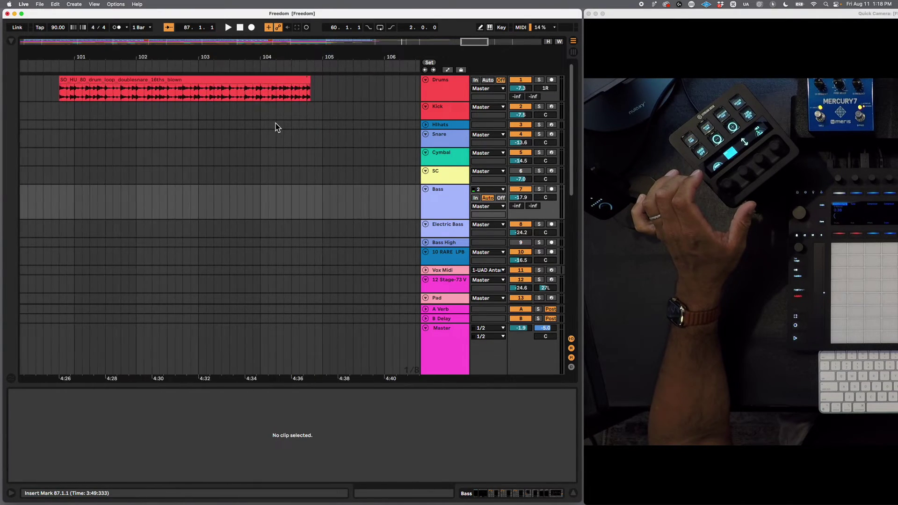
{"action": "scroll", "coordinate": [276, 124], "scroll_direction": "down", "scroll_amount": 5}
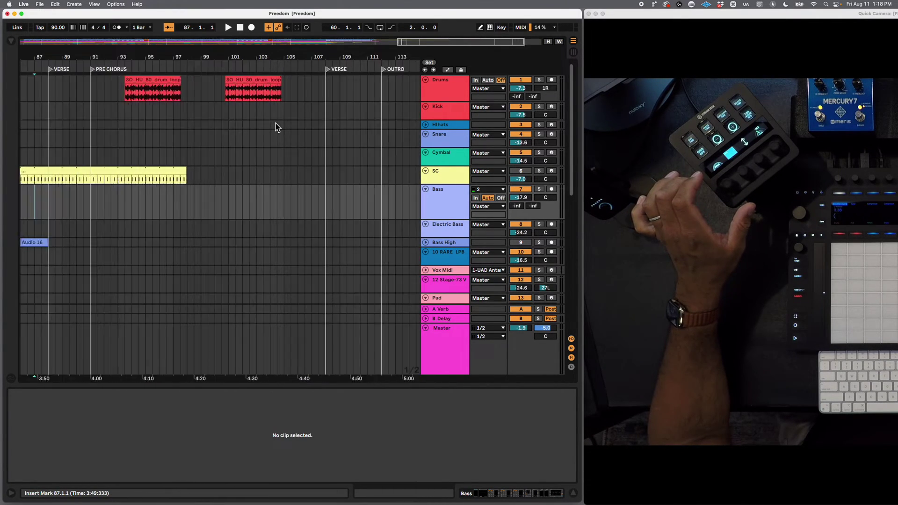
{"action": "scroll", "coordinate": [276, 123], "scroll_direction": "up", "scroll_amount": 1}
{"action": "scroll", "coordinate": [276, 124], "scroll_direction": "down", "scroll_amount": 2}
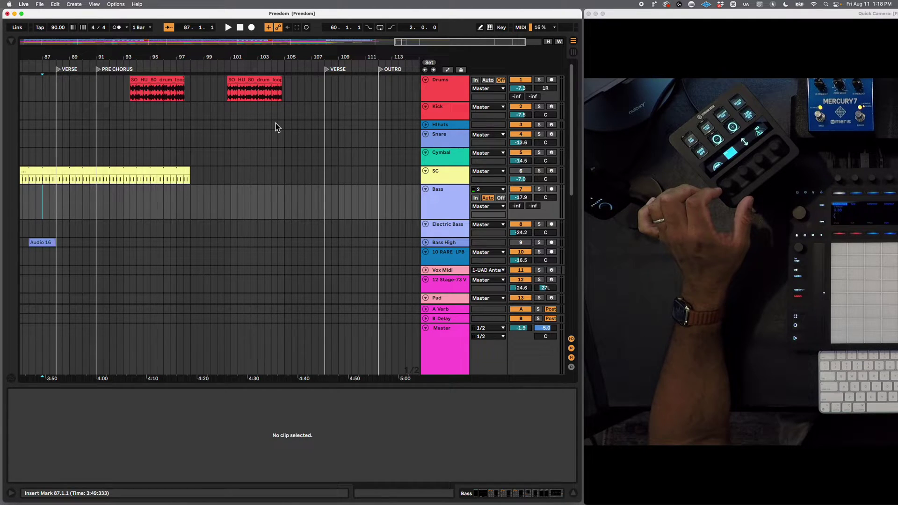
- Place the insert marker on the Cymbal track at bar 105, move it along the timeline and add a locator at 106.3.1
{"action": "left_click", "coordinate": [283, 155]}
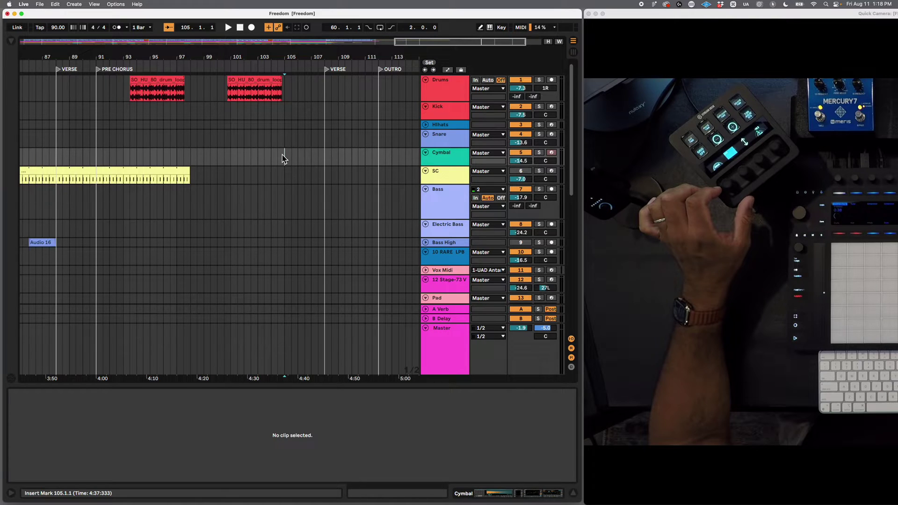
{"action": "key", "text": "Right"}
{"action": "key", "text": "Right"}
{"action": "key", "text": "Right"}
{"action": "key", "text": "Right"}
{"action": "key", "text": "Left"}
{"action": "key", "text": "Left"}
{"action": "key", "text": "Left"}
{"action": "key", "text": "Left"}
{"action": "key", "text": "Left"}
{"action": "key", "text": "Left"}
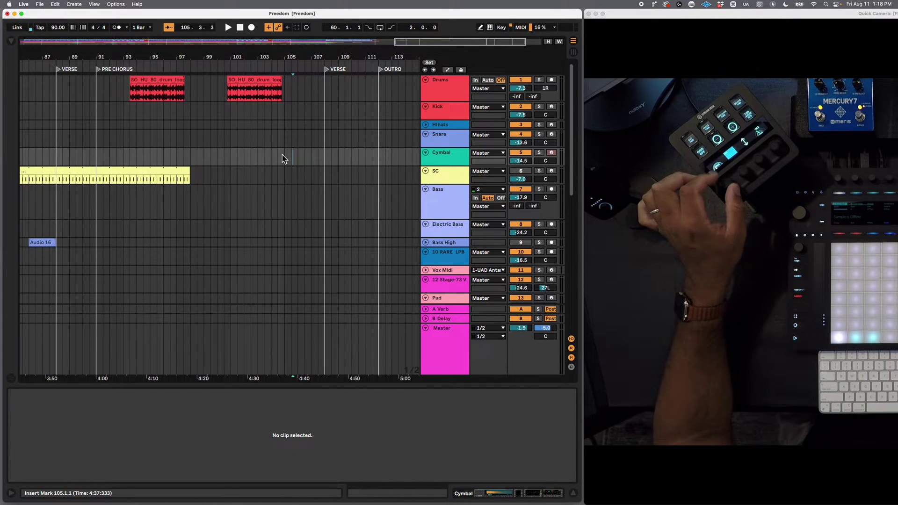
{"action": "key", "text": "Right"}
{"action": "key", "text": "Right"}
{"action": "key", "text": "Right"}
{"action": "key", "text": "Right"}
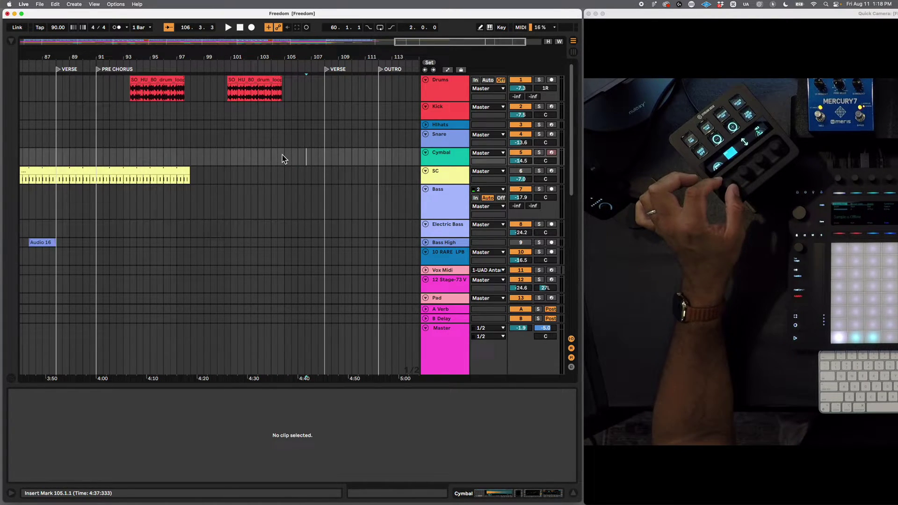
{"action": "key", "text": "Right"}
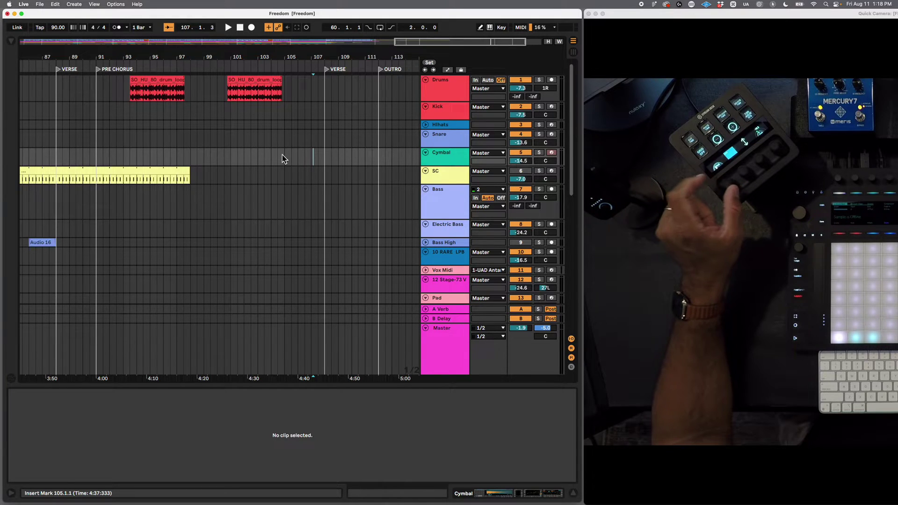
{"action": "key", "text": "Left"}
{"action": "key", "text": "Left"}
{"action": "key", "text": "Left"}
{"action": "key", "text": "Left"}
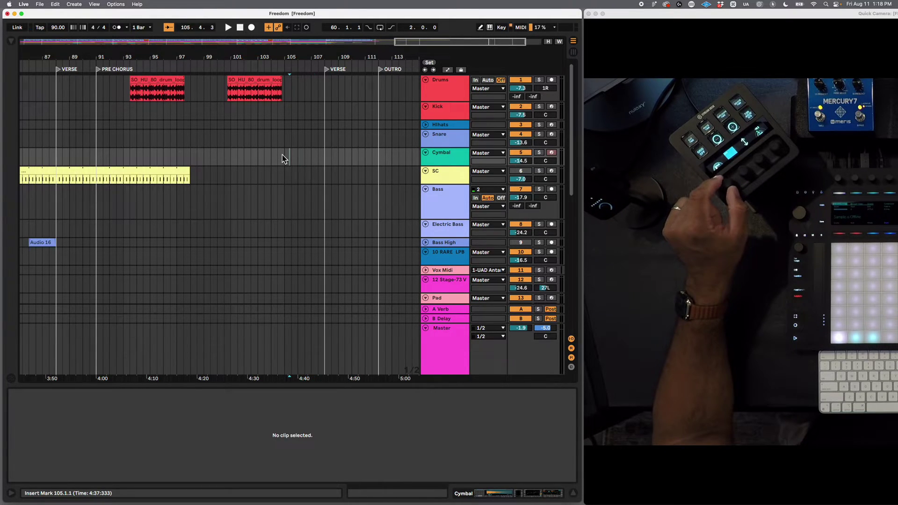
{"action": "key", "text": "Right"}
{"action": "key", "text": "Right"}
{"action": "key", "text": "Right"}
{"action": "key", "text": "Right"}
{"action": "key", "text": "Right"}
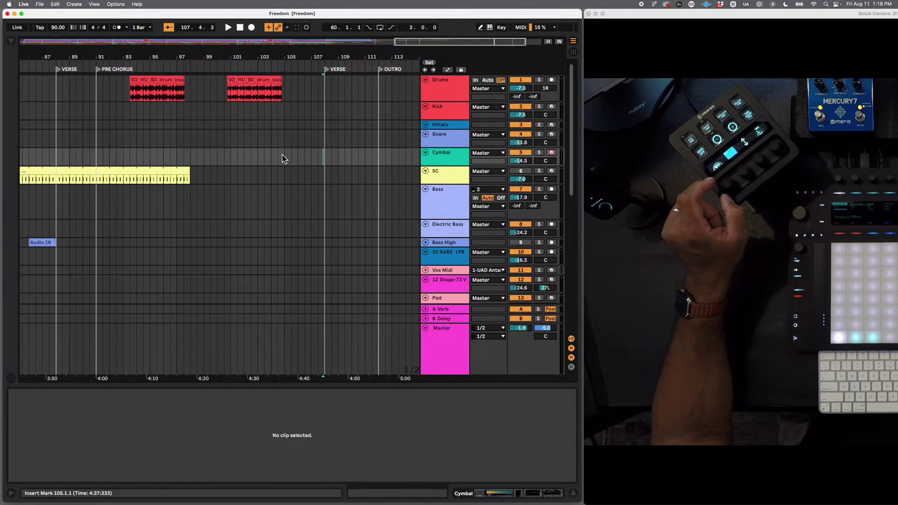
{"action": "key", "text": "Left"}
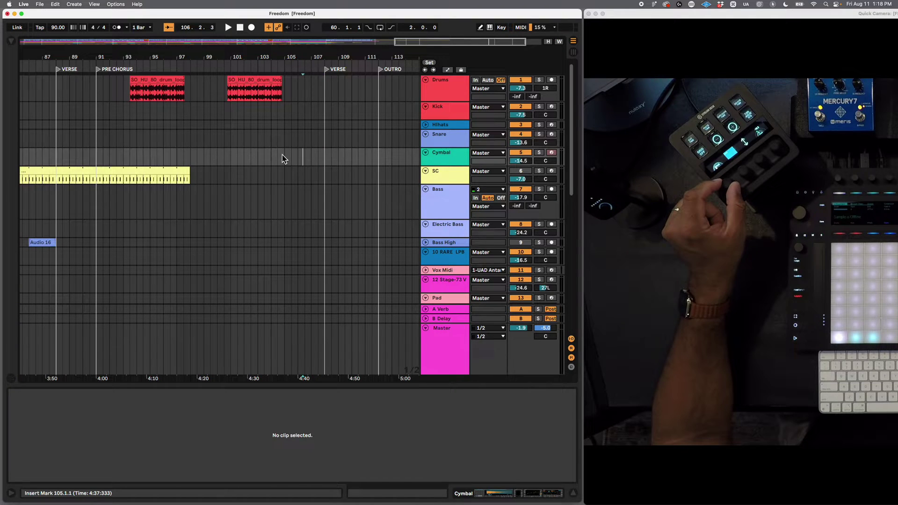
{"action": "key", "text": "Left"}
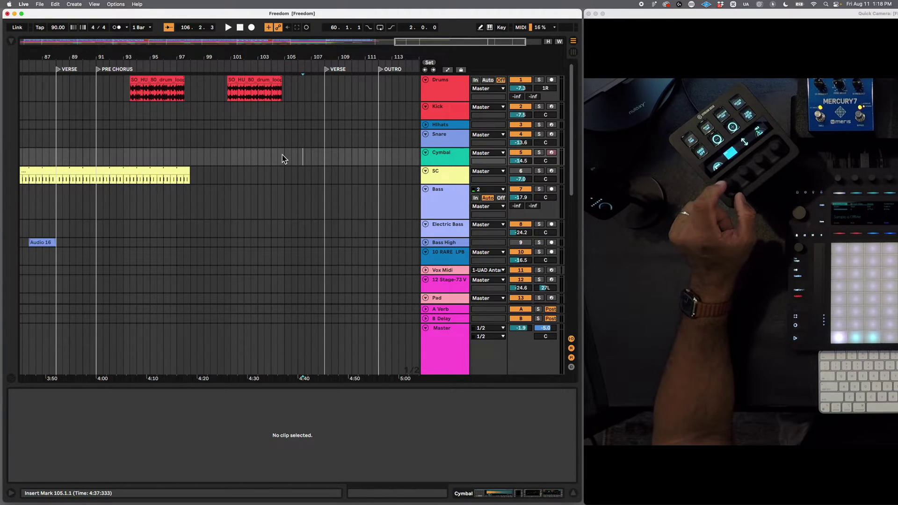
{"action": "key", "text": "shift+l"}
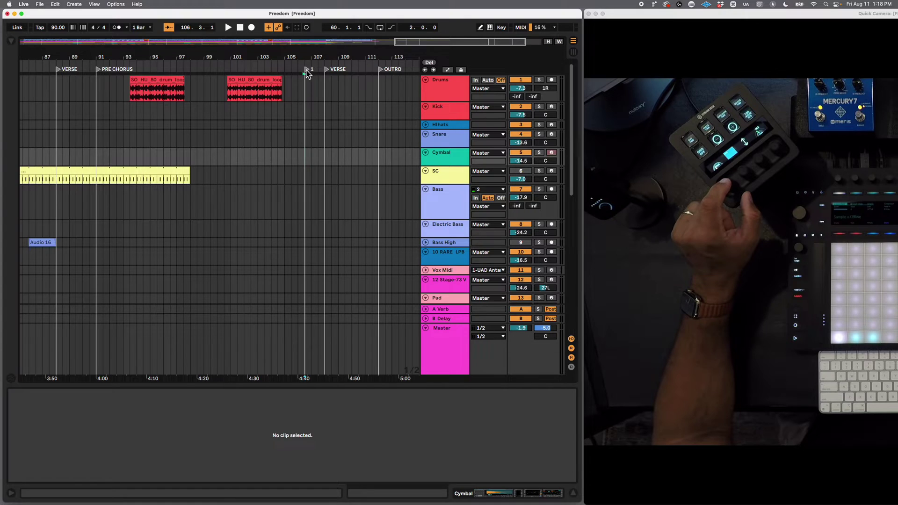
- Delete the locator at 106.3.1
{"action": "left_click", "coordinate": [54, 4]}
{"action": "mouse_move", "coordinate": [65, 4]}
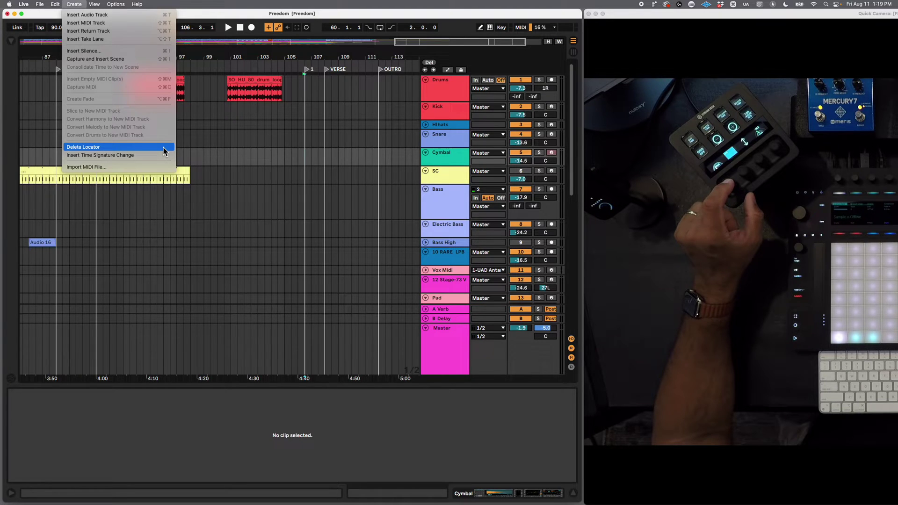
{"action": "left_click", "coordinate": [293, 166]}
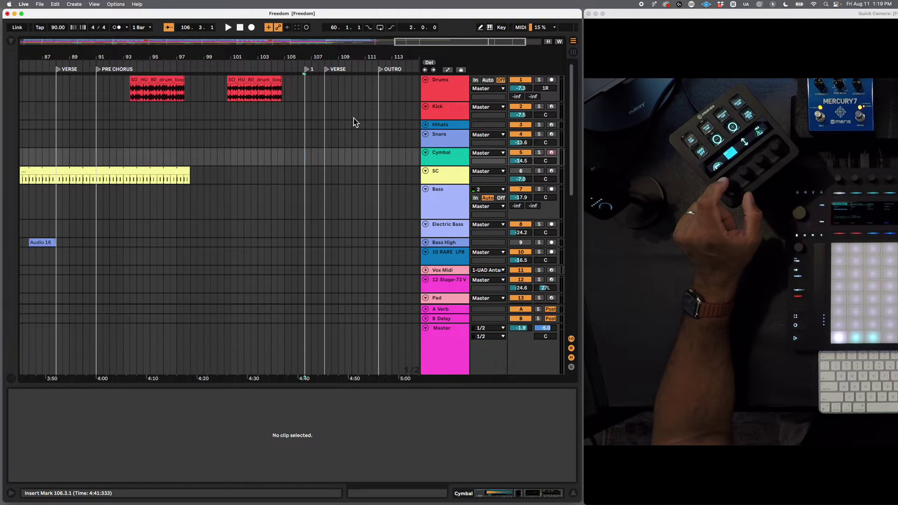
{"action": "left_click", "coordinate": [428, 63]}
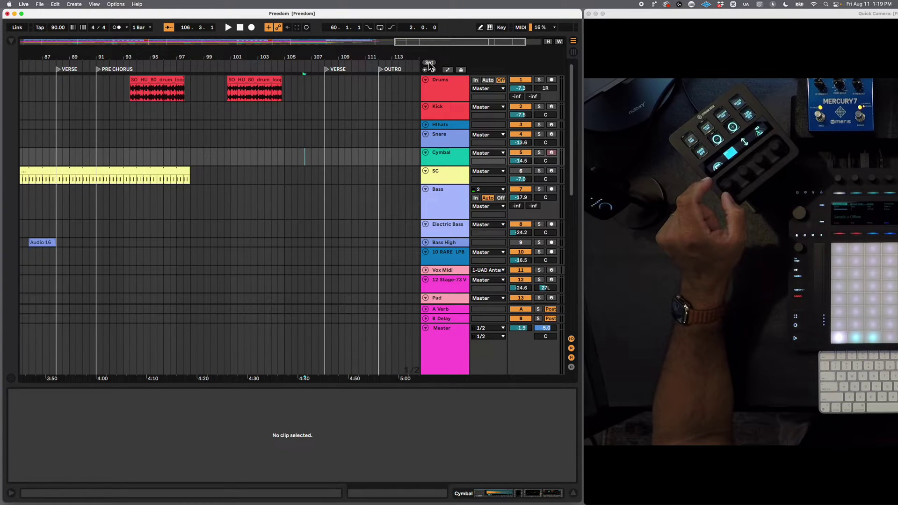
- Add one locator at 106.1.1 and another at 110.3.1, on either side of the last VERSE locator
{"action": "key", "text": "Left"}
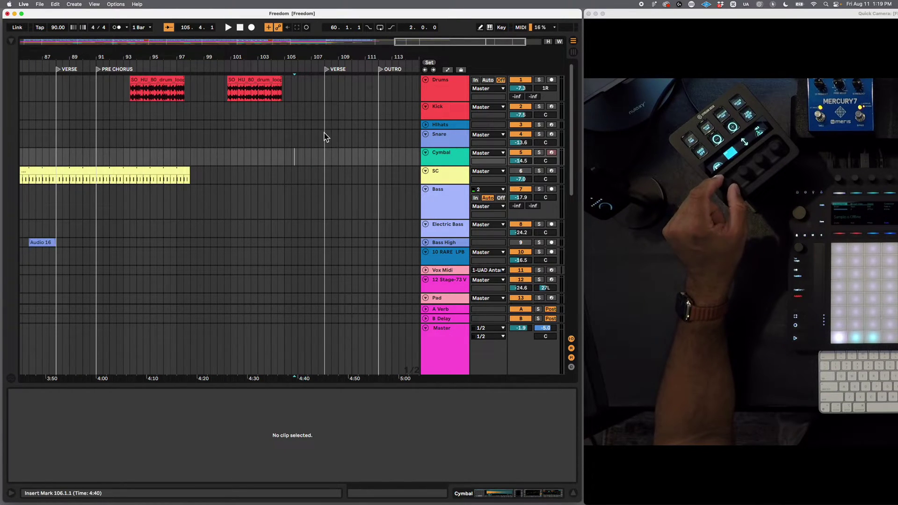
{"action": "key", "text": "l"}
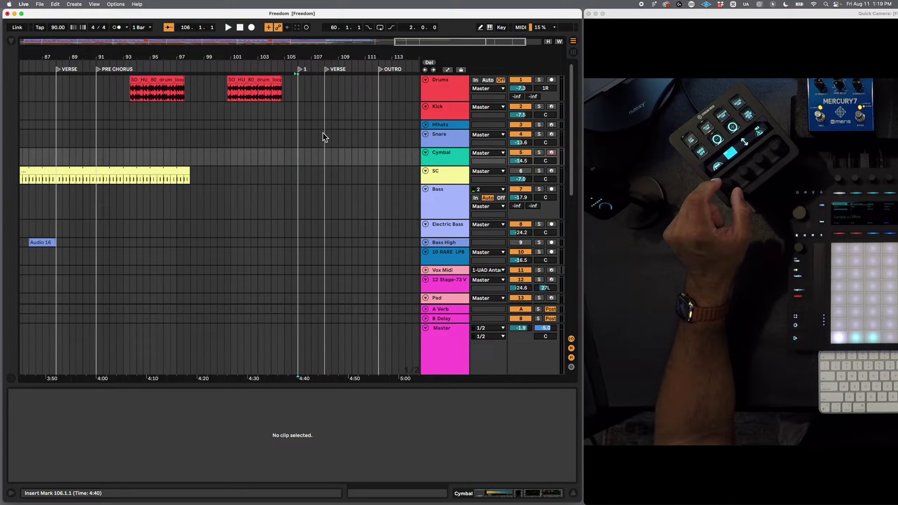
{"action": "key", "text": "Right"}
{"action": "key", "text": "Right"}
{"action": "key", "text": "Right"}
{"action": "key", "text": "Right"}
{"action": "key", "text": "Right"}
{"action": "key", "text": "Right"}
{"action": "key", "text": "Right"}
{"action": "key", "text": "Right"}
{"action": "key", "text": "Right"}
{"action": "key", "text": "Right"}
{"action": "key", "text": "Right"}
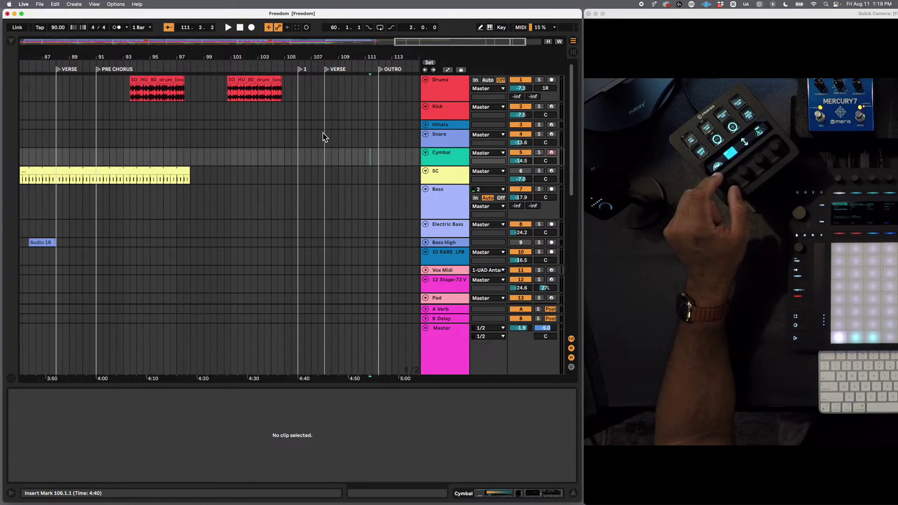
{"action": "key", "text": "Left"}
{"action": "key", "text": "Left"}
{"action": "key", "text": "Right"}
{"action": "key", "text": "l"}
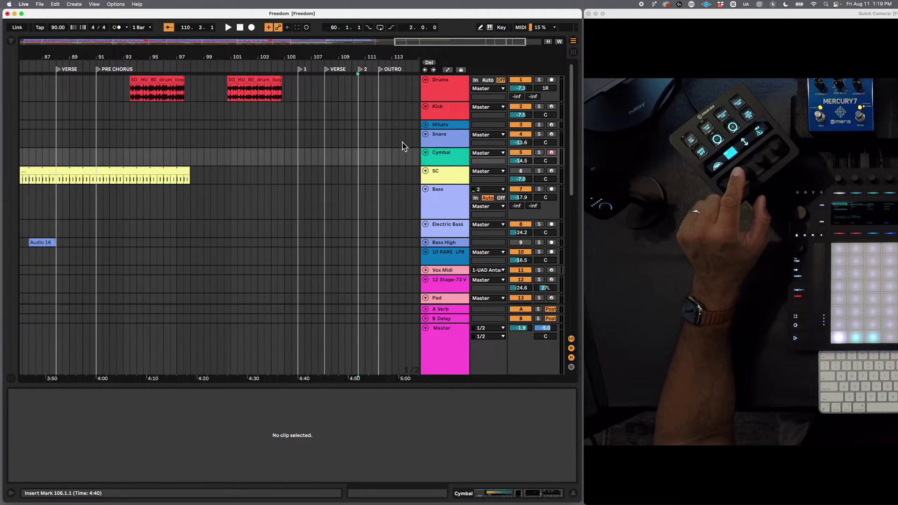
- Select the Bass track and show its take lanes
{"action": "left_click", "coordinate": [440, 197]}
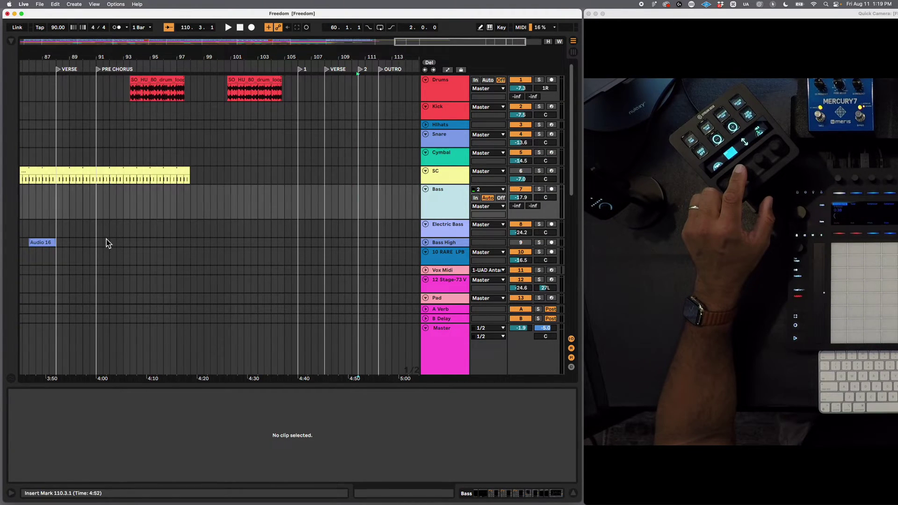
{"action": "key", "text": "w"}
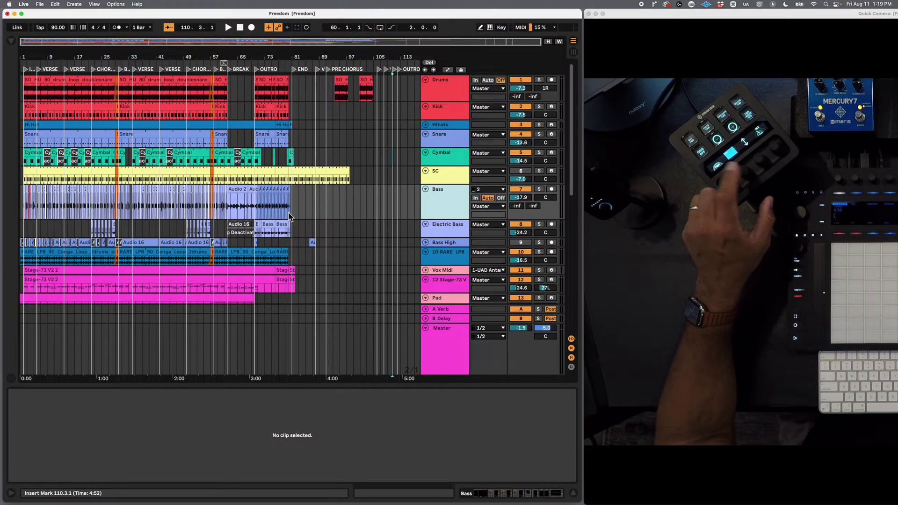
{"action": "key", "text": "super+alt+u"}
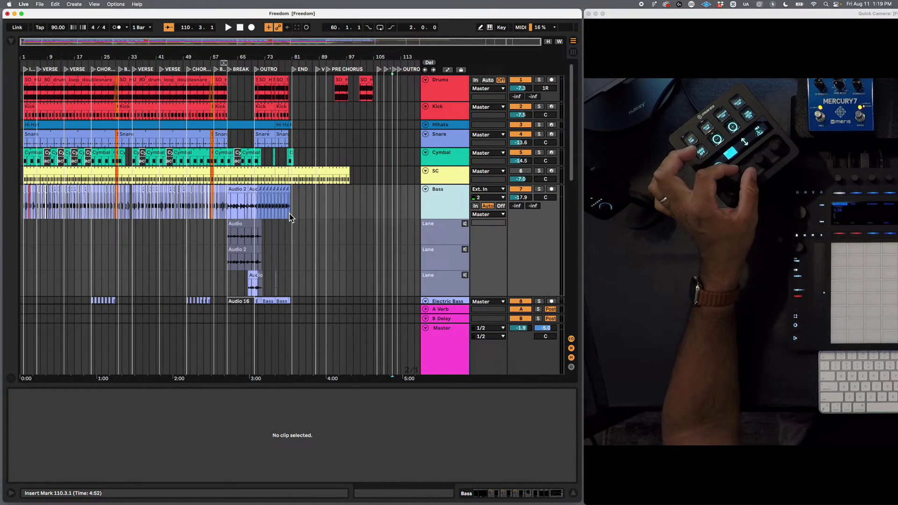
- Increase the height of the Bass track in the arrangement
{"action": "key", "text": "alt+plus"}
{"action": "key", "text": "alt+plus"}
{"action": "key", "text": "alt+plus"}
{"action": "key", "text": "alt+plus"}
{"action": "key", "text": "super+z"}
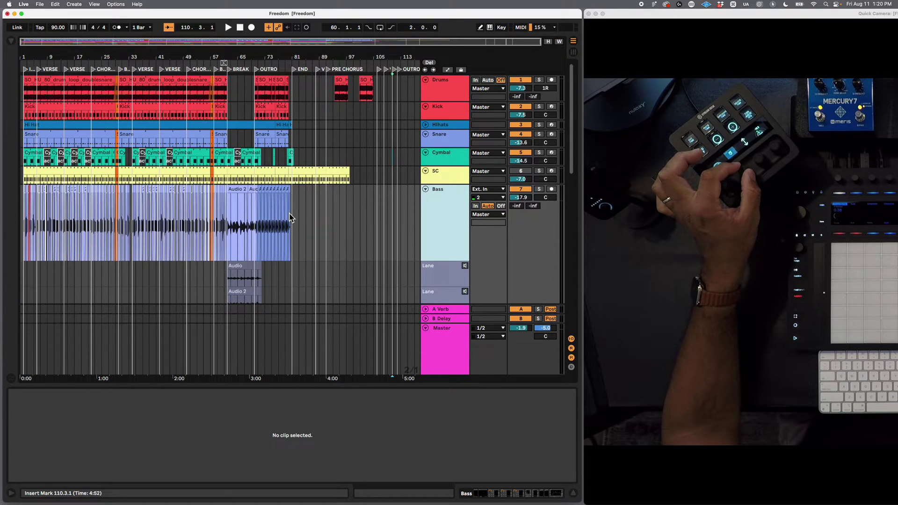
- Examine the arrangement at different zoom levels from the whole song down to the BRIDGE, BREAK and OUTRO sections
{"action": "scroll", "coordinate": [290, 217], "scroll_direction": "down", "scroll_amount": 2}
{"action": "scroll", "coordinate": [289, 217], "scroll_direction": "up", "scroll_amount": 5}
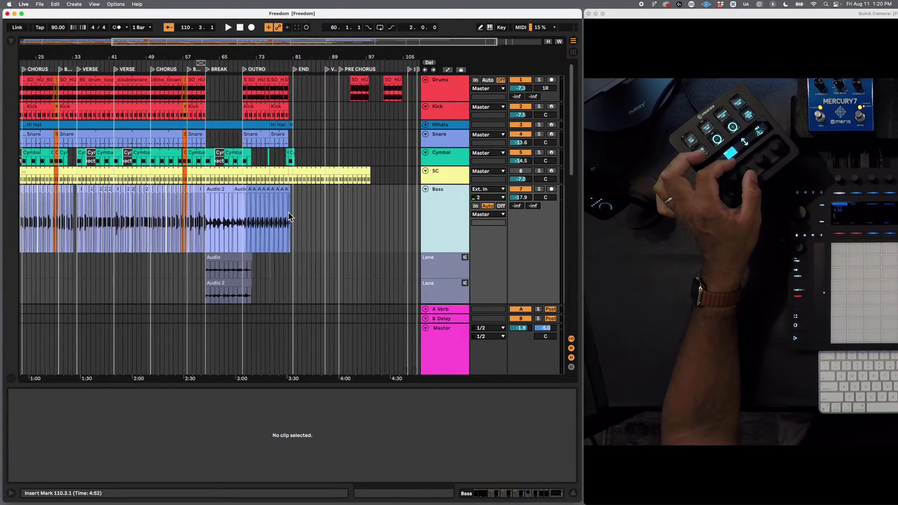
{"action": "scroll", "coordinate": [289, 216], "scroll_direction": "up", "scroll_amount": 5}
{"action": "scroll", "coordinate": [288, 217], "scroll_direction": "down", "scroll_amount": 3}
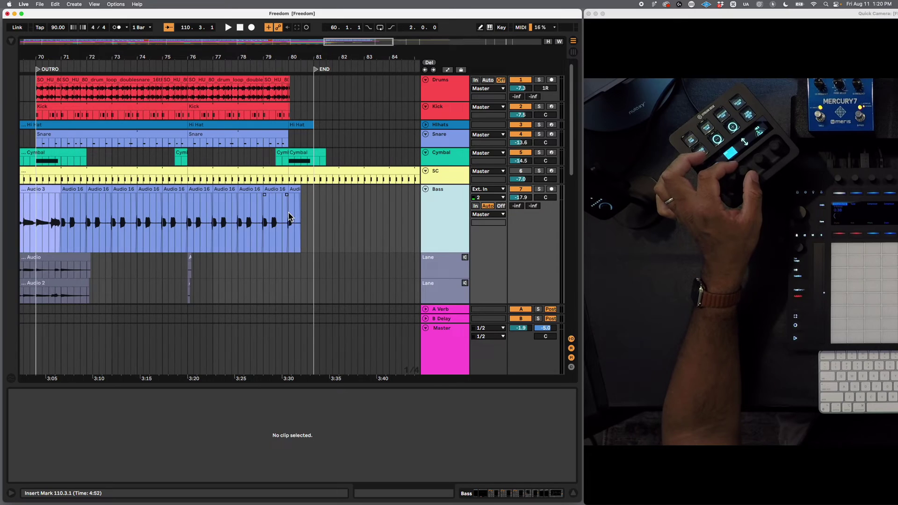
{"action": "scroll", "coordinate": [289, 217], "scroll_direction": "left", "scroll_amount": 6}
{"action": "scroll", "coordinate": [288, 217], "scroll_direction": "down", "scroll_amount": 1}
{"action": "scroll", "coordinate": [289, 213], "scroll_direction": "left", "scroll_amount": 3}
{"action": "scroll", "coordinate": [288, 212], "scroll_direction": "up", "scroll_amount": 1}
{"action": "scroll", "coordinate": [297, 212], "scroll_direction": "right", "scroll_amount": 1}
- Try out taller and shorter heights for the Cymbal track in the arrangement
{"action": "key", "text": "alt+plus"}
{"action": "key", "text": "alt+plus"}
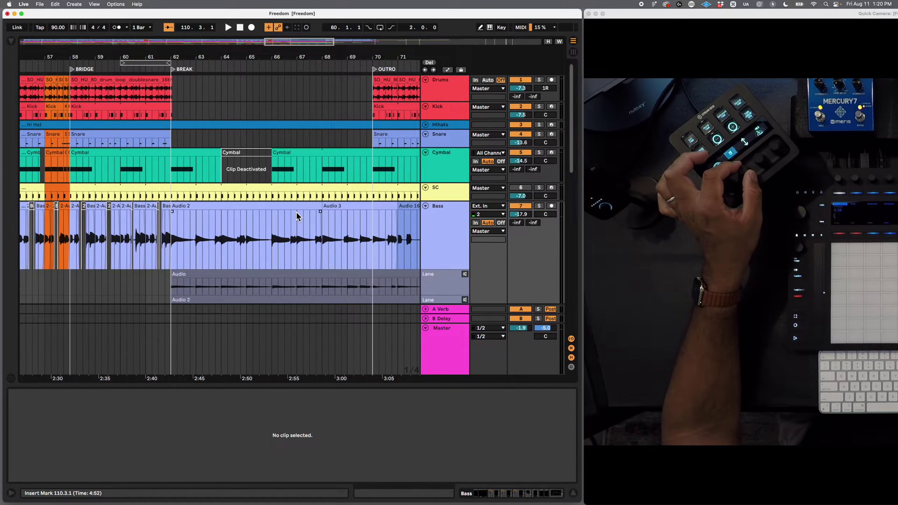
{"action": "key", "text": "alt+minus"}
{"action": "key", "text": "alt+minus"}
{"action": "key", "text": "alt+minus"}
{"action": "key", "text": "alt+plus"}
{"action": "key", "text": "alt+plus"}
{"action": "key", "text": "alt+minus"}
{"action": "key", "text": "alt+minus"}
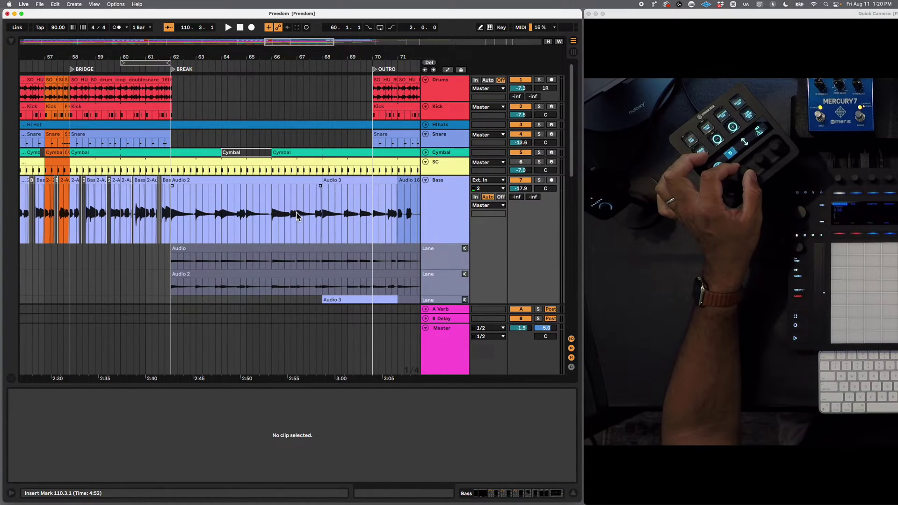
{"action": "key", "text": "alt+plus"}
{"action": "key", "text": "alt+plus"}
{"action": "key", "text": "alt+plus"}
{"action": "key", "text": "super+z"}
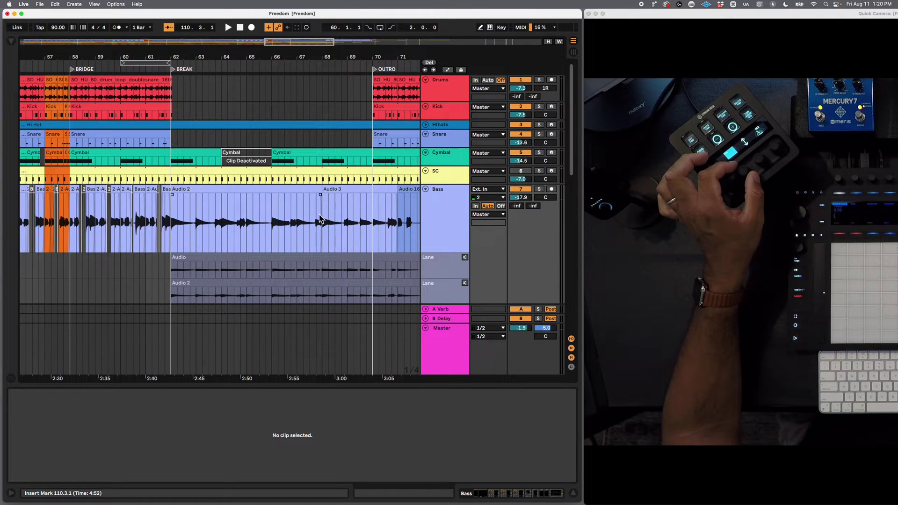
- Select the Bass track, reduce its height slightly and hide its take lanes
{"action": "left_click", "coordinate": [445, 223]}
{"action": "key", "text": "alt+plus"}
{"action": "key", "text": "alt+plus"}
{"action": "key", "text": "super+z"}
{"action": "key", "text": "super+z"}
{"action": "key", "text": "super+z"}
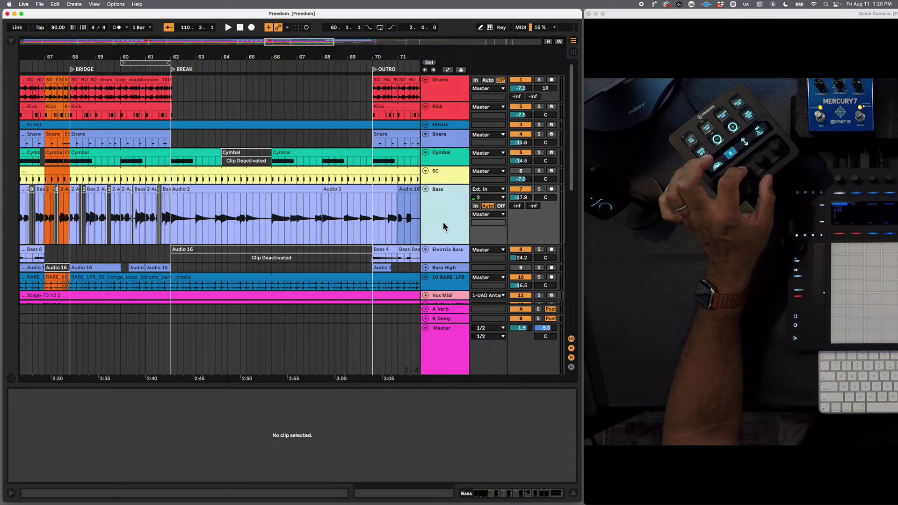
{"action": "key", "text": "alt+super+u"}
{"action": "key", "text": "alt+super+u"}
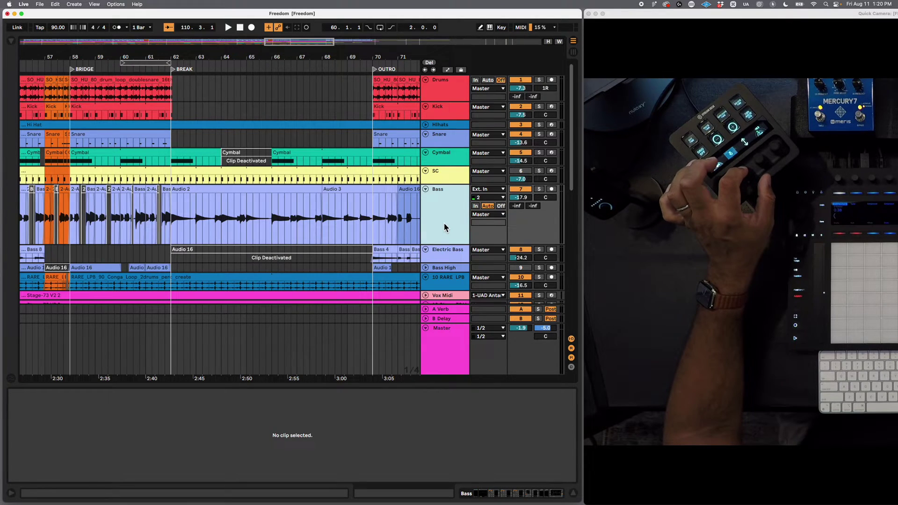
- Select the last drum loop clip on the Drums track and nudge it to start at 101.4.1
{"action": "scroll", "coordinate": [357, 191], "scroll_direction": "down", "scroll_amount": 4}
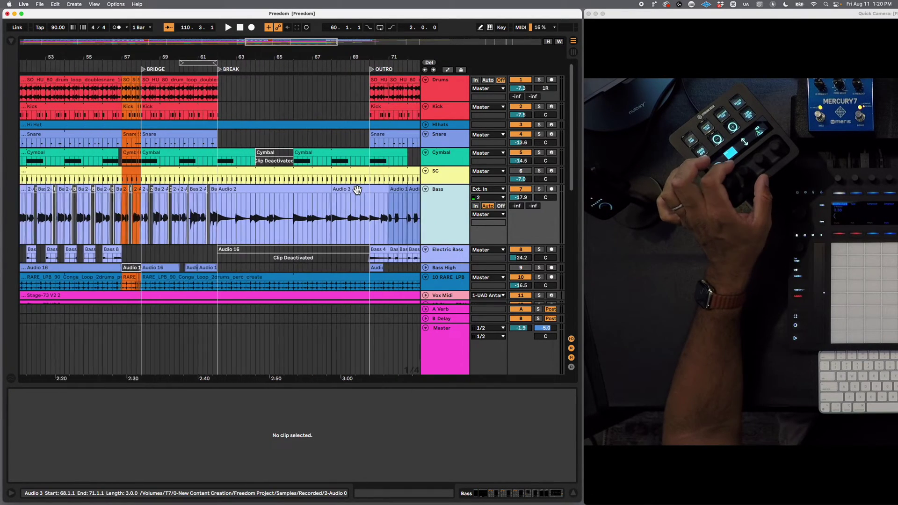
{"action": "scroll", "coordinate": [342, 206], "scroll_direction": "down", "scroll_amount": 6}
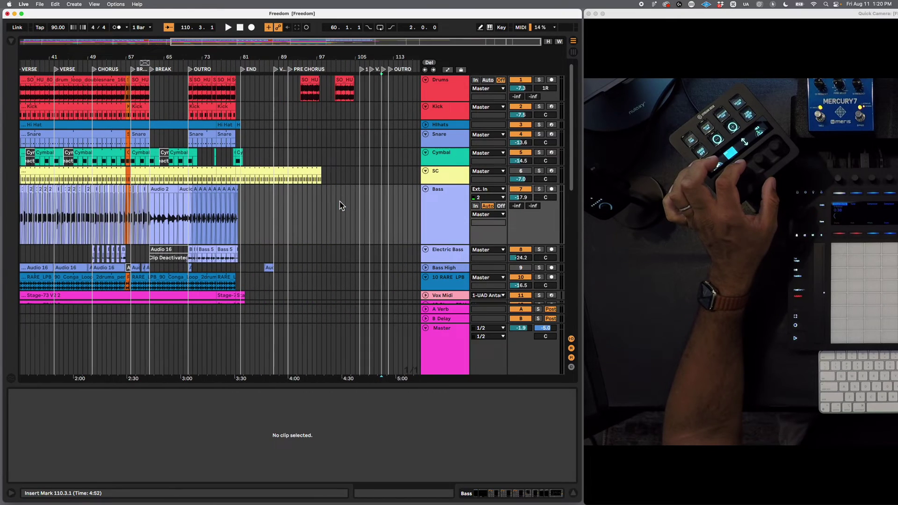
{"action": "scroll", "coordinate": [341, 132], "scroll_direction": "up", "scroll_amount": 8}
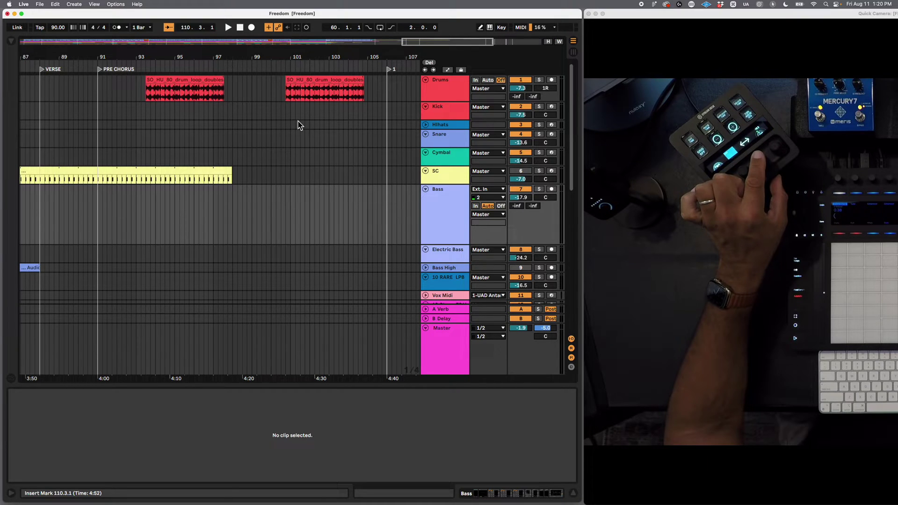
{"action": "left_click", "coordinate": [300, 86]}
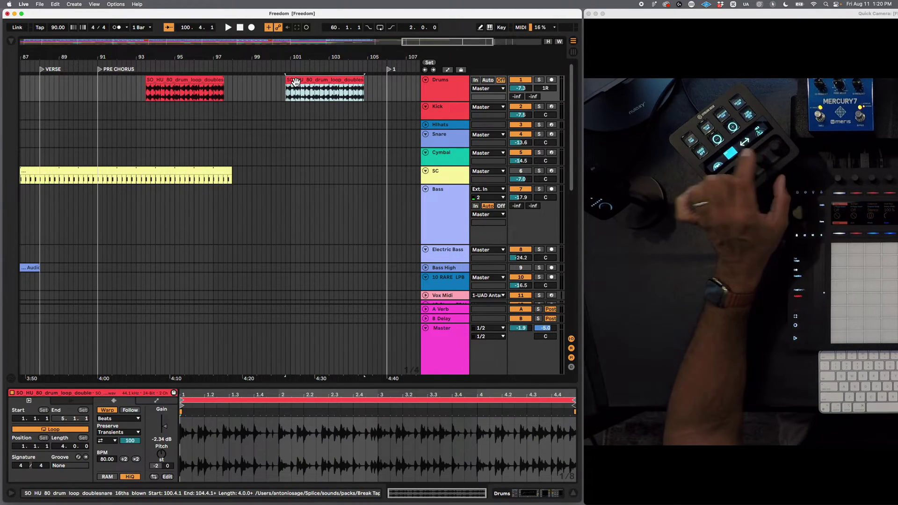
{"action": "key", "text": "Right"}
{"action": "key", "text": "Right"}
{"action": "key", "text": "Right"}
{"action": "key", "text": "Left"}
{"action": "key", "text": "Left"}
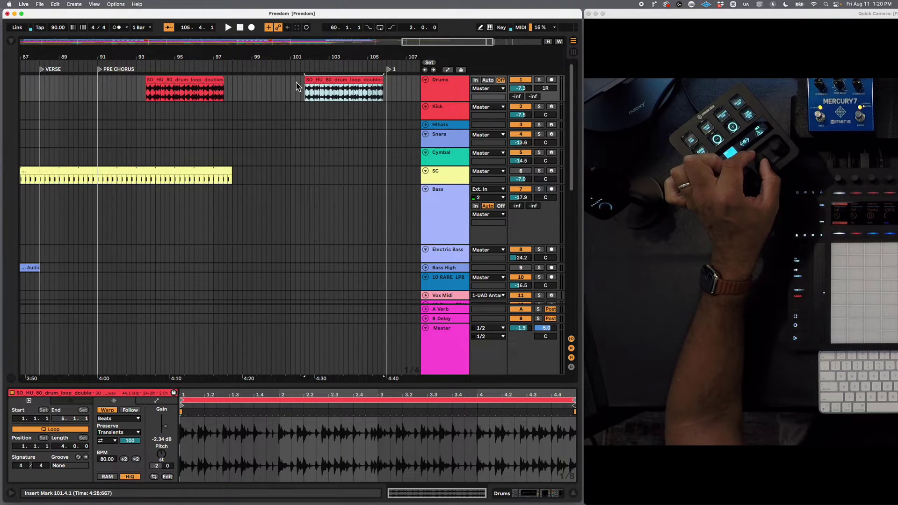
- Nudge the selected drum loop clip back and forth along the 1/4 grid, ending with its start at 101.1.1
{"action": "key", "text": "Right"}
{"action": "key", "text": "Right"}
{"action": "key", "text": "Left"}
{"action": "key", "text": "Left"}
{"action": "key", "text": "Left"}
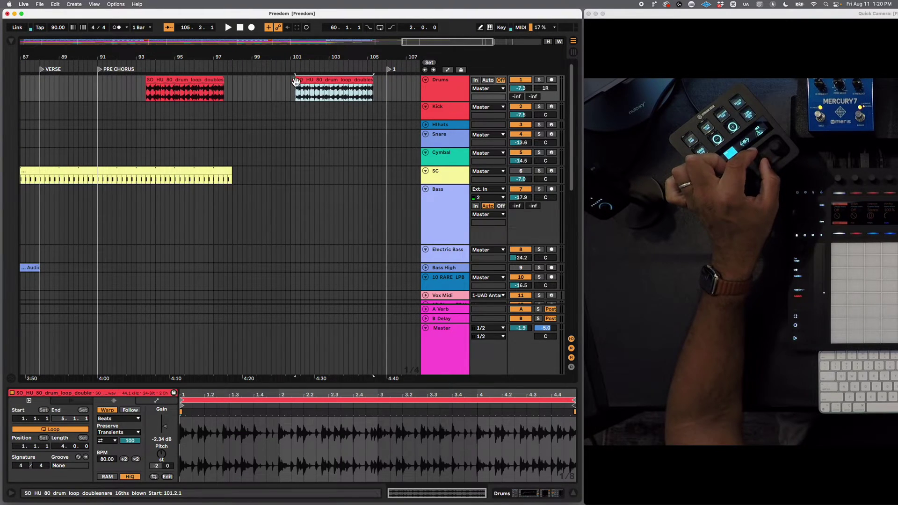
{"action": "key", "text": "Right"}
{"action": "key", "text": "Right"}
{"action": "key", "text": "Left"}
{"action": "key", "text": "Right"}
{"action": "key", "text": "Right"}
{"action": "key", "text": "Right"}
{"action": "key", "text": "Left"}
{"action": "key", "text": "Left"}
{"action": "key", "text": "Left"}
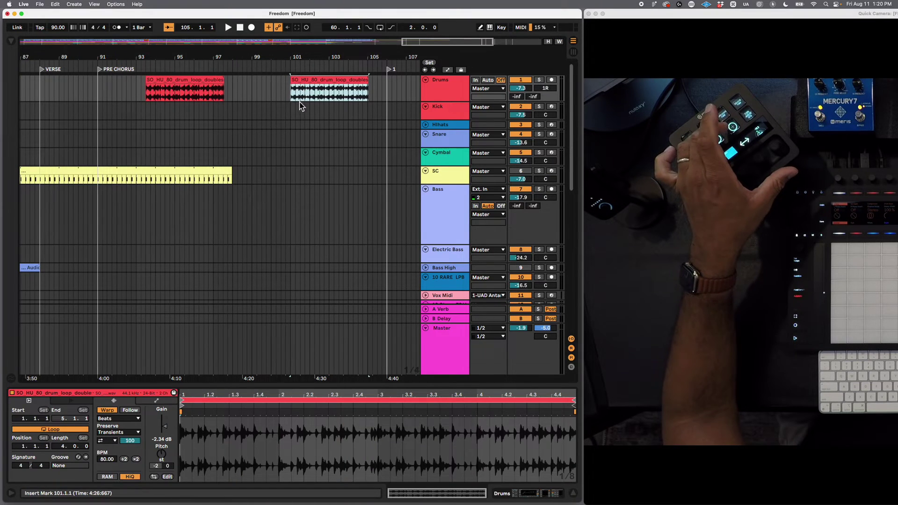
- Nudge the selected drum loop clip earlier and back to 101.1.1 at the finer 1/16 zoom-level grid
{"action": "scroll", "coordinate": [301, 112], "scroll_direction": "up", "scroll_amount": 5}
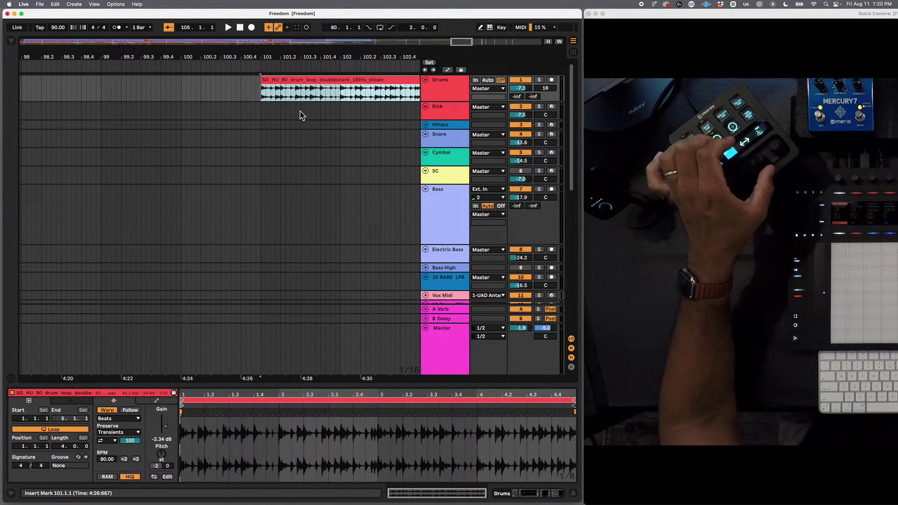
{"action": "key", "text": "Left"}
{"action": "key", "text": "Left"}
{"action": "key", "text": "Left"}
{"action": "key", "text": "Left"}
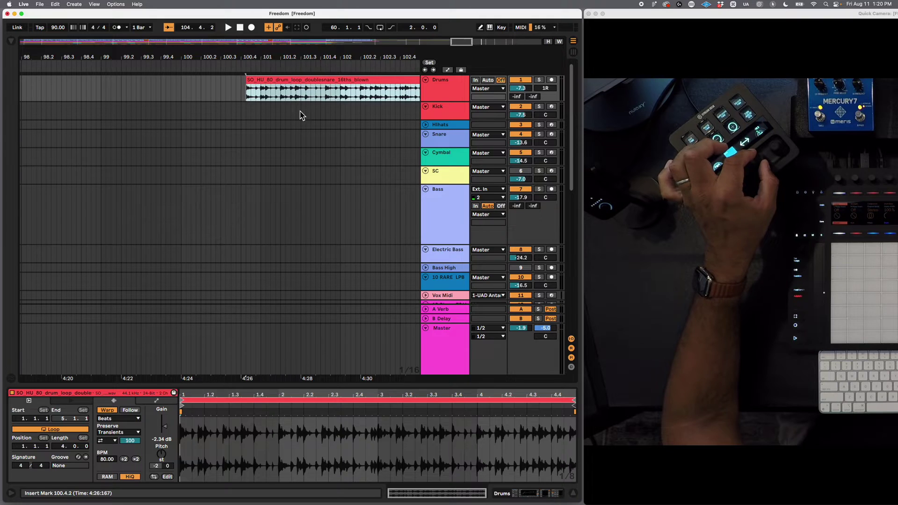
{"action": "key", "text": "Right"}
{"action": "key", "text": "alt+shift+Right"}
{"action": "key", "text": "alt+shift+Right"}
{"action": "key", "text": "alt+shift+Right"}
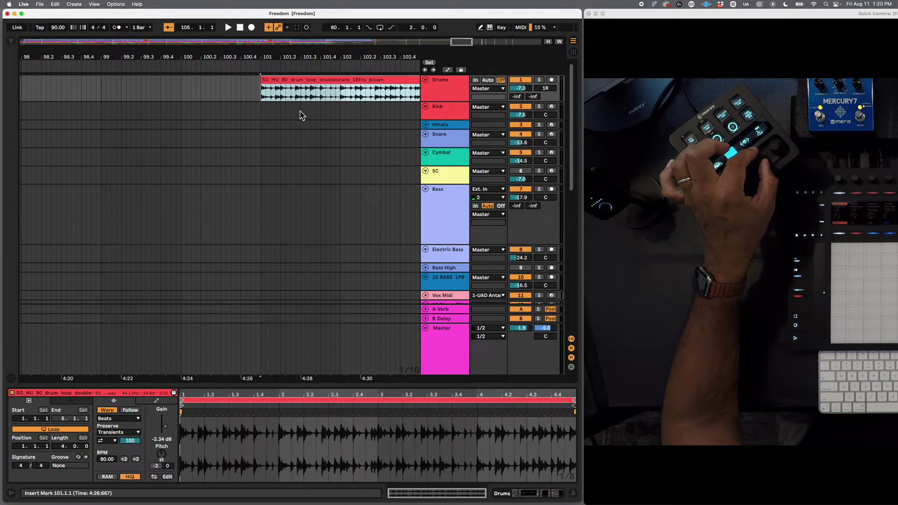
- Widen the grid to 2/1 and move the selected drum loop clip to start at 99.1.1
{"action": "scroll", "coordinate": [301, 112], "scroll_direction": "down", "scroll_amount": 8}
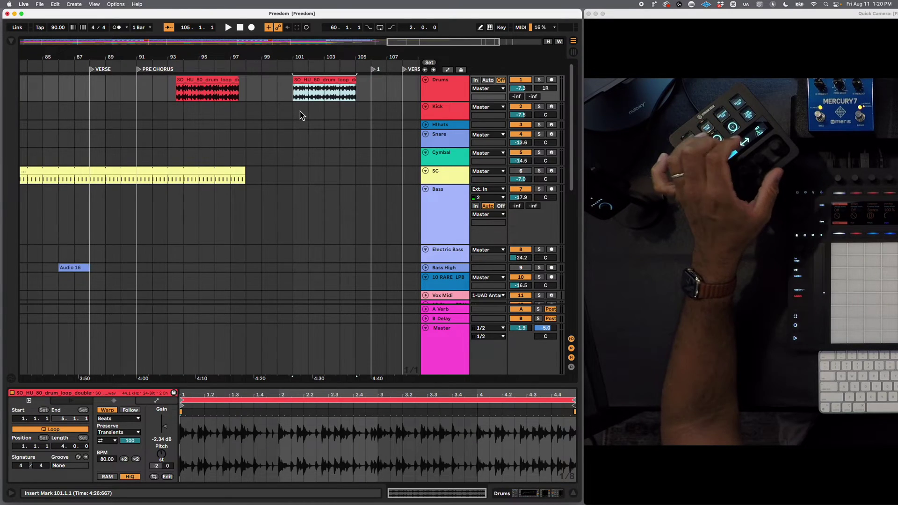
{"action": "key", "text": "super+2"}
{"action": "key", "text": "Left"}
{"action": "key", "text": "Left"}
{"action": "key", "text": "Right"}
{"action": "key", "text": "Right"}
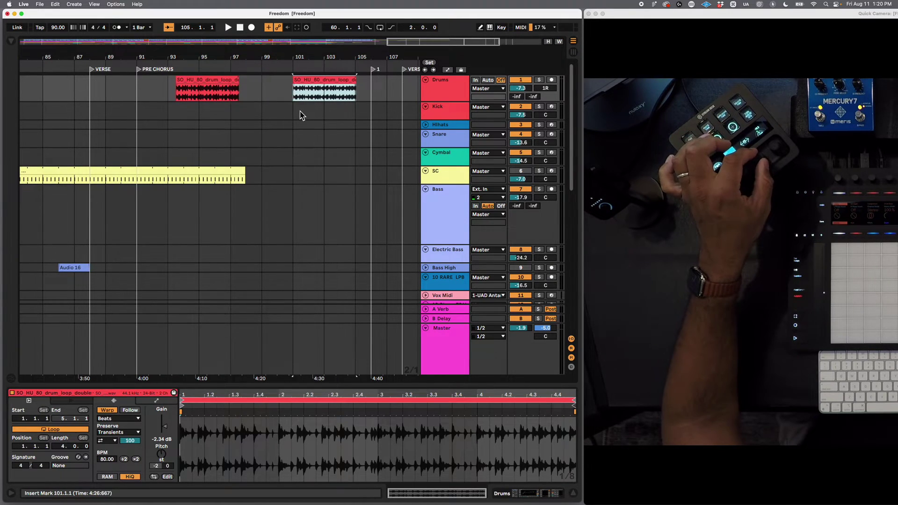
{"action": "key", "text": "Left"}
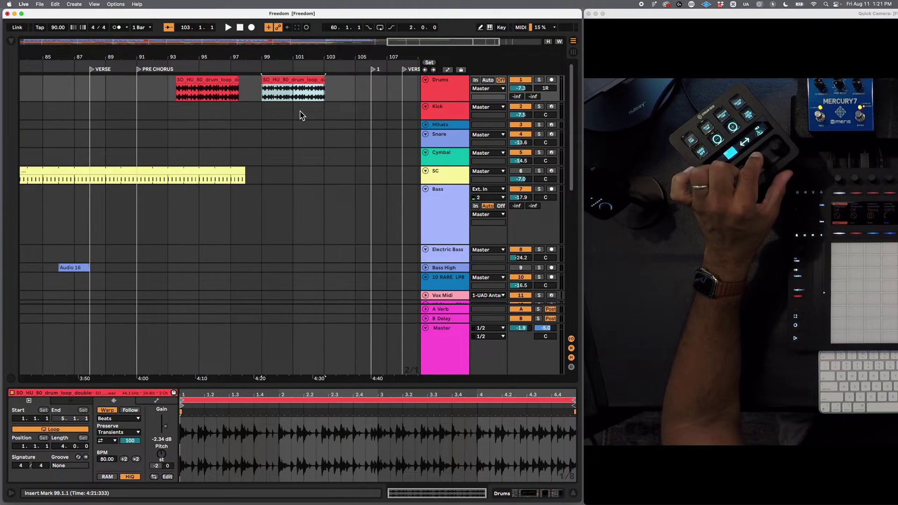
- Set the Drums track volume to -6.3 dB and center its pan
{"action": "left_click", "coordinate": [520, 88]}
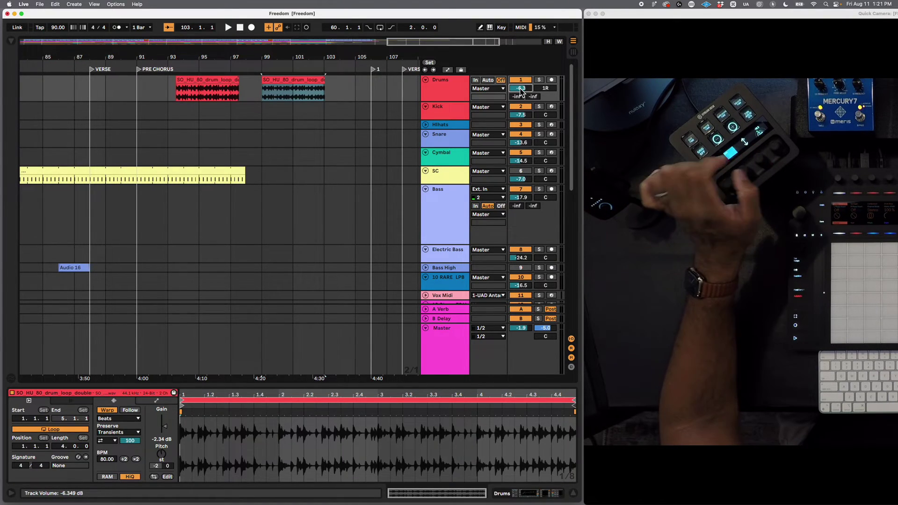
{"action": "left_click", "coordinate": [536, 90]}
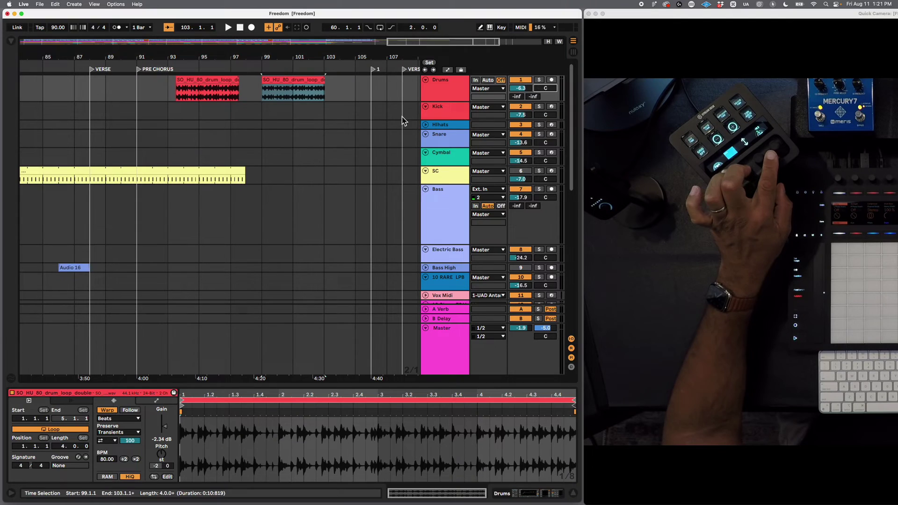
- Select the drum loop clip at 99.1.1 and check the MIDI mappings of the clip's gain and pitch
{"action": "left_click", "coordinate": [284, 83]}
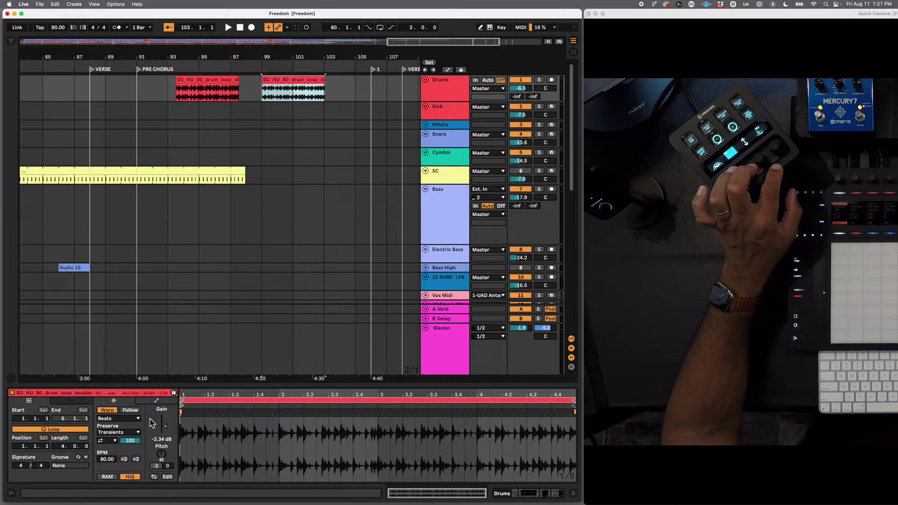
{"action": "left_click", "coordinate": [521, 27]}
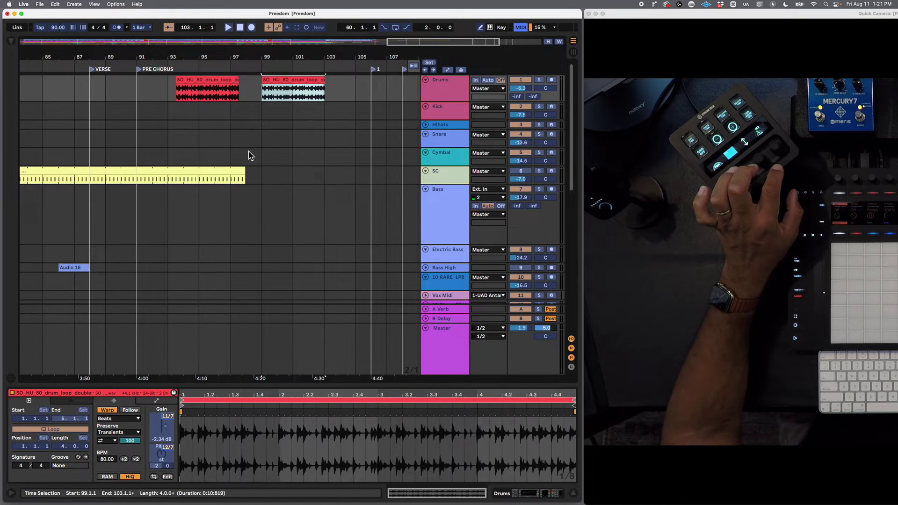
{"action": "left_click", "coordinate": [519, 27]}
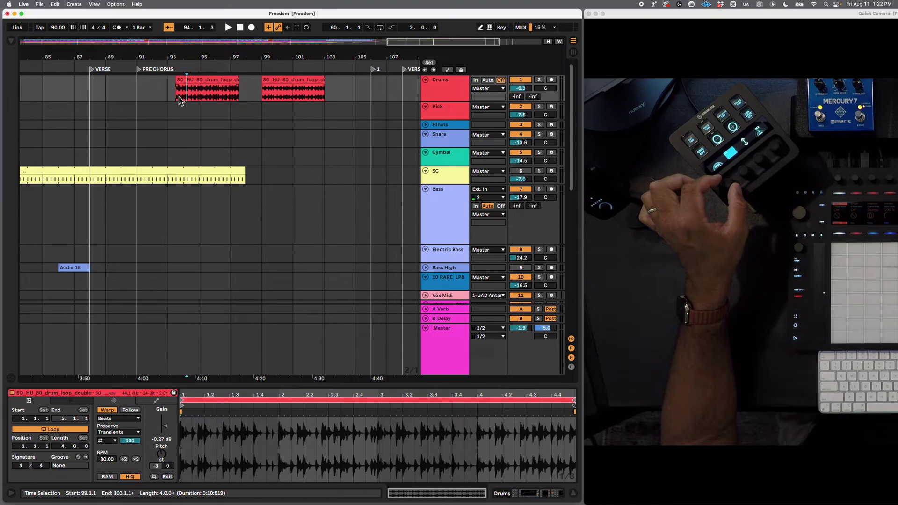
- Select the first drum loop clip after the PRE CHORUS locator and move it to start at 93.1.1
{"action": "left_click", "coordinate": [186, 77]}
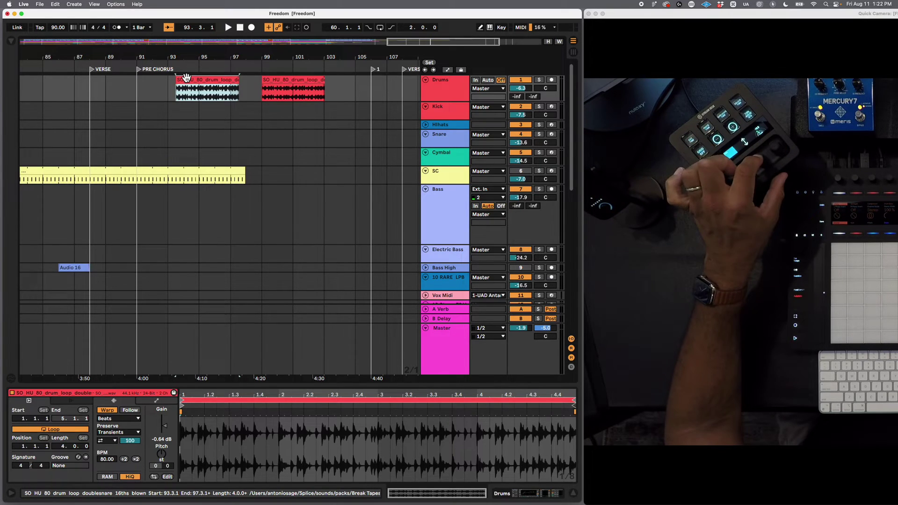
{"action": "key", "text": "Right"}
{"action": "key", "text": "Right"}
{"action": "key", "text": "Right"}
{"action": "key", "text": "super+z"}
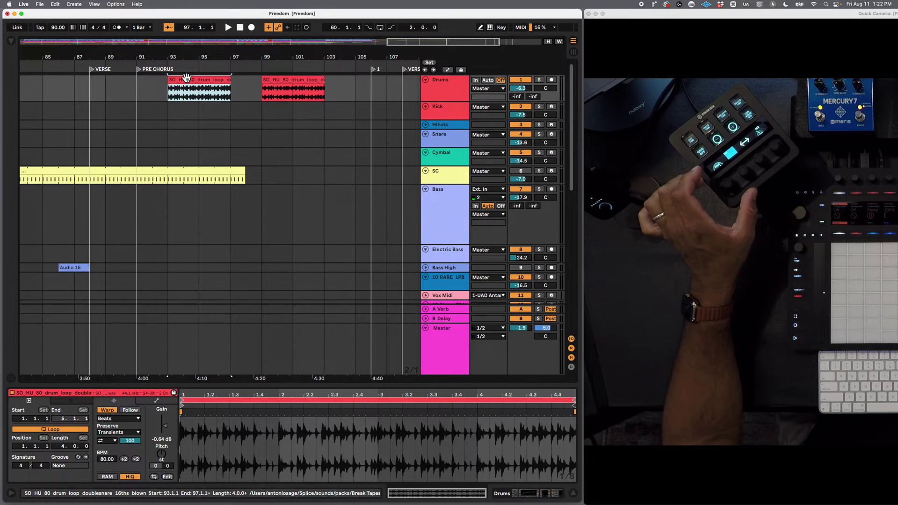
- Increase the height of the Drums track in the arrangement
{"action": "key", "text": "alt+plus"}
{"action": "key", "text": "alt+plus"}
{"action": "key", "text": "alt+plus"}
{"action": "key", "text": "alt+plus"}
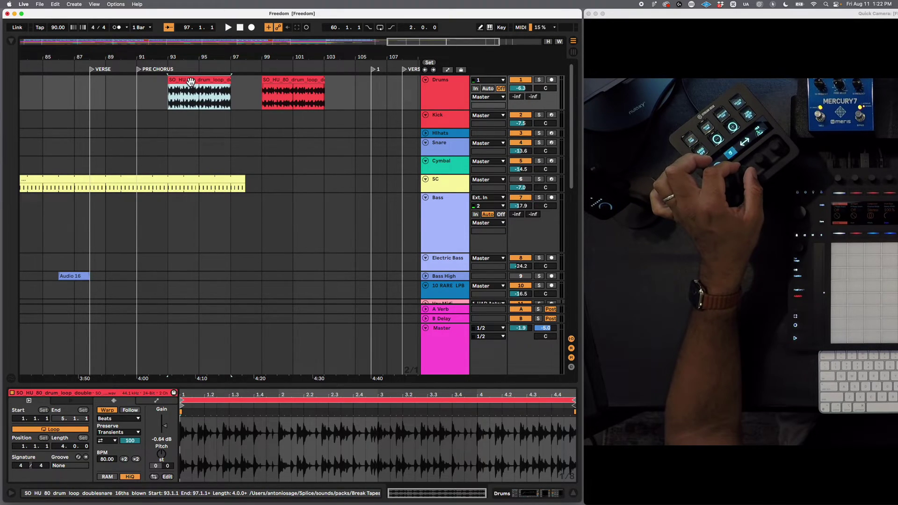
{"action": "key", "text": "alt+plus"}
{"action": "key", "text": "alt+plus"}
{"action": "key", "text": "alt+minus"}
{"action": "key", "text": "alt+minus"}
{"action": "key", "text": "alt+minus"}
{"action": "key", "text": "alt+plus"}
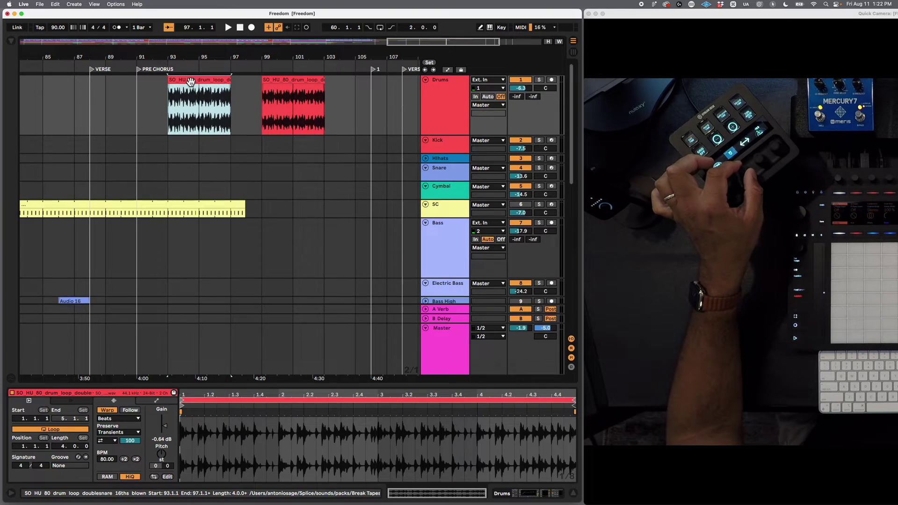
{"action": "key", "text": "alt+minus"}
{"action": "key", "text": "alt+minus"}
{"action": "key", "text": "alt+plus"}
{"action": "key", "text": "alt+plus"}
{"action": "key", "text": "alt+minus"}
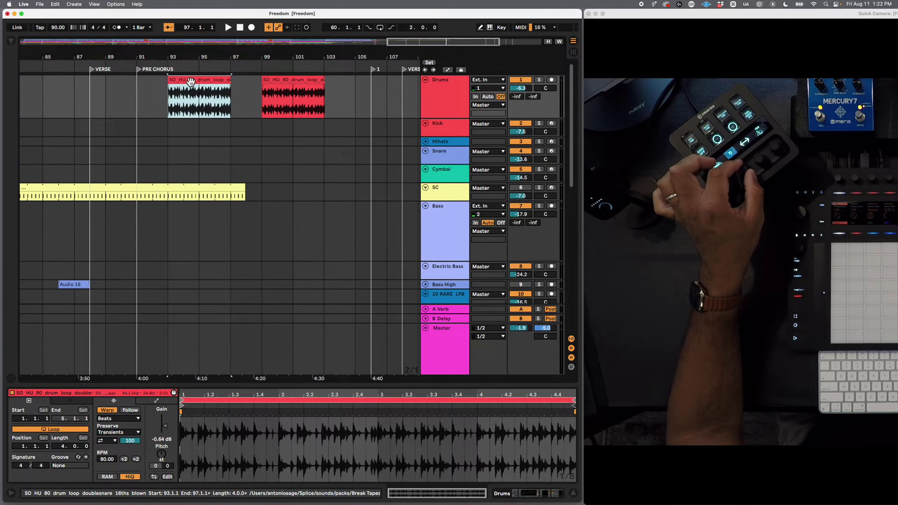
- Examine the arrangement at different zoom levels, from the selected drum loop and the BREAK section out to the whole song
{"action": "key", "text": "plus"}
{"action": "key", "text": "plus"}
{"action": "key", "text": "plus"}
{"action": "key", "text": "plus"}
{"action": "key", "text": "minus"}
{"action": "key", "text": "minus"}
{"action": "key", "text": "minus"}
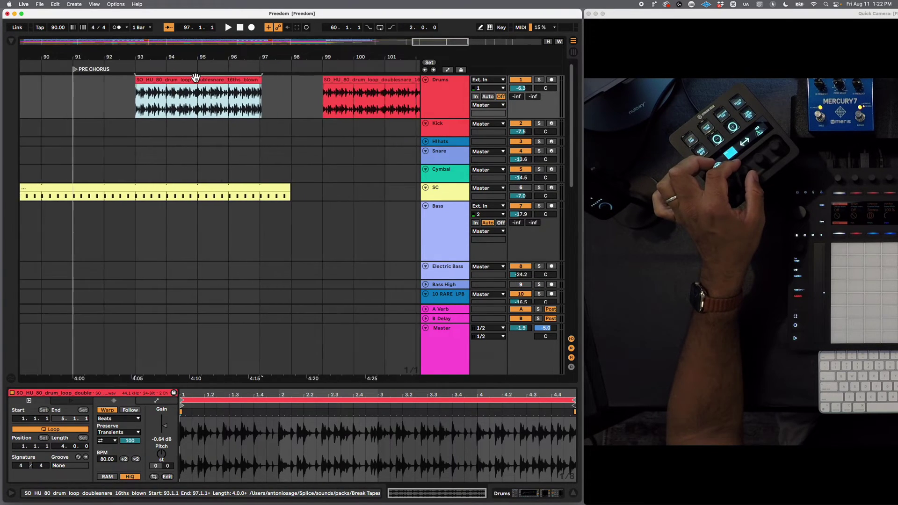
{"action": "key", "text": "minus"}
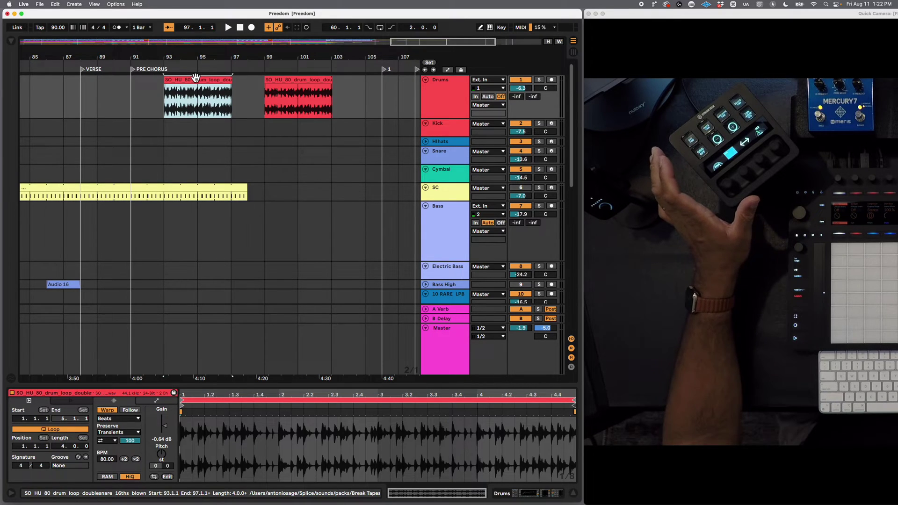
{"action": "key", "text": "minus"}
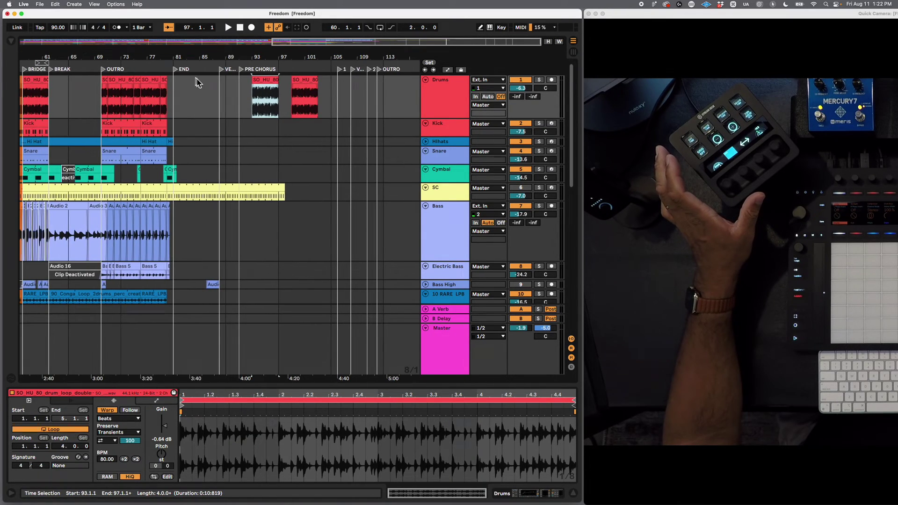
{"action": "scroll", "coordinate": [57, 227], "scroll_direction": "up", "scroll_amount": 8}
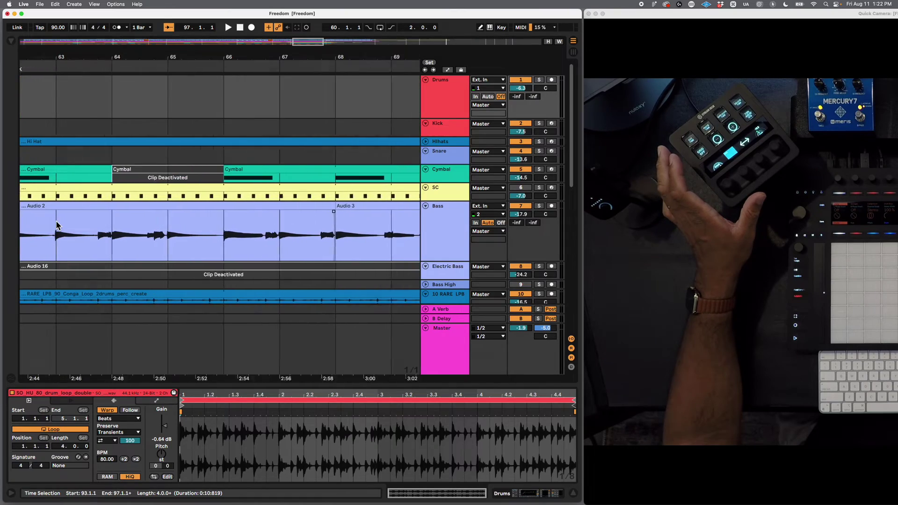
{"action": "scroll", "coordinate": [56, 226], "scroll_direction": "down", "scroll_amount": 2}
{"action": "key", "text": "minus"}
{"action": "key", "text": "minus"}
{"action": "key", "text": "minus"}
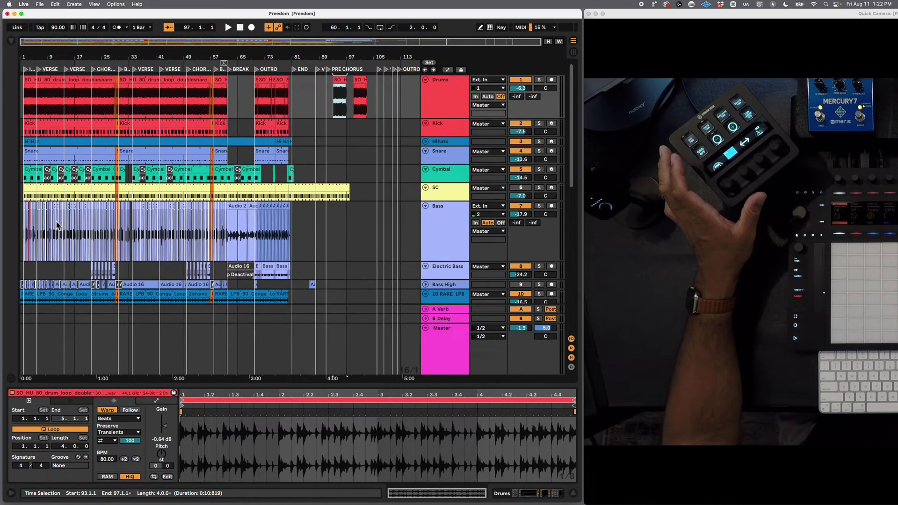
- Examine the Bass clips around the BREAK section up close and in the full-song view
{"action": "scroll", "coordinate": [249, 222], "scroll_direction": "up", "scroll_amount": 7}
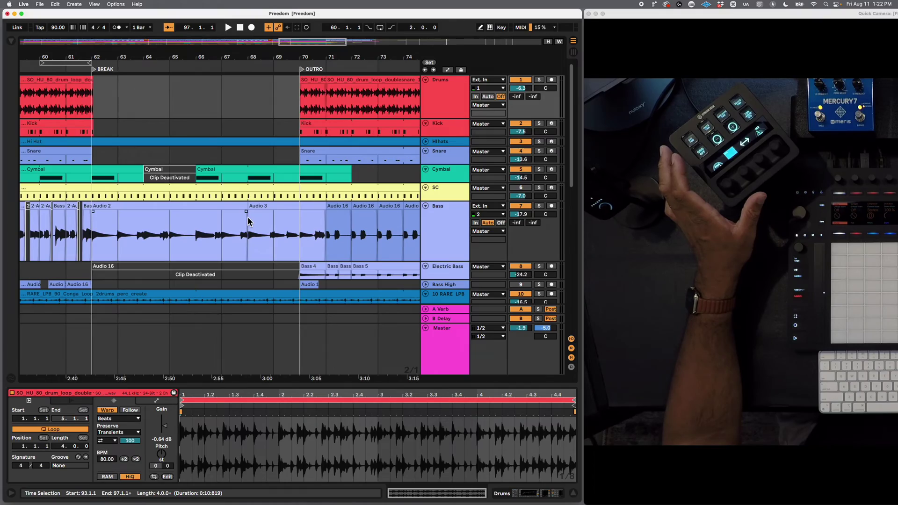
{"action": "scroll", "coordinate": [248, 221], "scroll_direction": "down", "scroll_amount": 5}
{"action": "scroll", "coordinate": [248, 220], "scroll_direction": "down", "scroll_amount": 3}
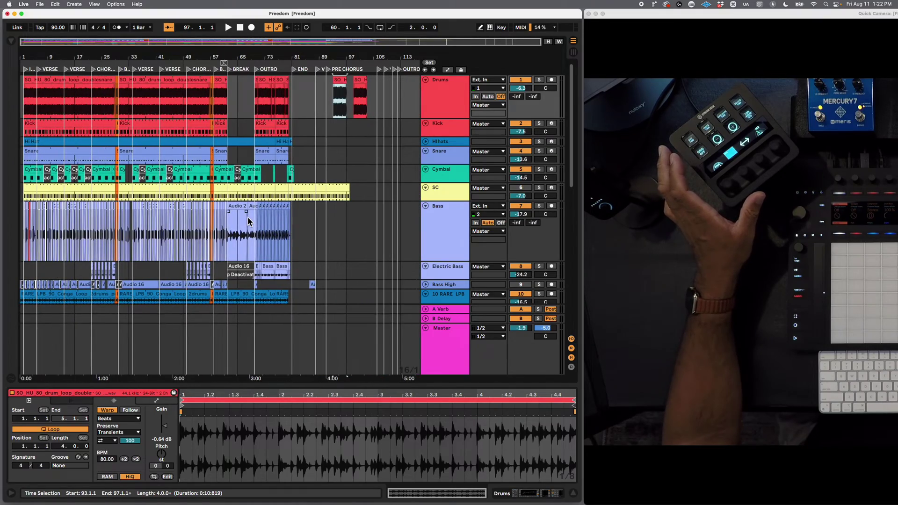
{"action": "scroll", "coordinate": [58, 227], "scroll_direction": "up", "scroll_amount": 5}
{"action": "scroll", "coordinate": [58, 227], "scroll_direction": "up", "scroll_amount": 5}
{"action": "scroll", "coordinate": [57, 226], "scroll_direction": "down", "scroll_amount": 8}
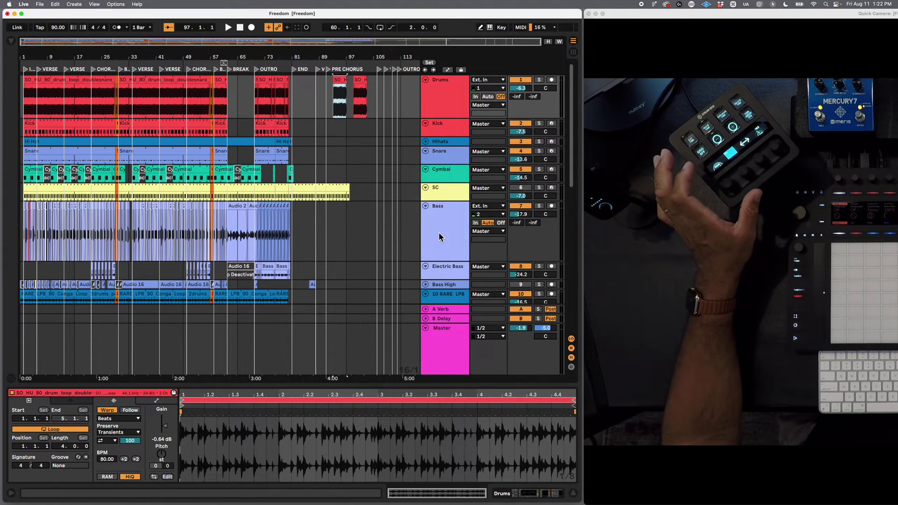
- Select the Bass track and reduce its height in the arrangement
{"action": "left_click", "coordinate": [439, 232]}
{"action": "key", "text": "alt+plus"}
{"action": "key", "text": "alt+plus"}
{"action": "key", "text": "alt+plus"}
{"action": "key", "text": "alt+minus"}
{"action": "key", "text": "alt+minus"}
{"action": "key", "text": "alt+minus"}
{"action": "key", "text": "alt+minus"}
{"action": "key", "text": "alt+minus"}
{"action": "key", "text": "alt+minus"}
{"action": "key", "text": "alt+minus"}
{"action": "key", "text": "alt+minus"}
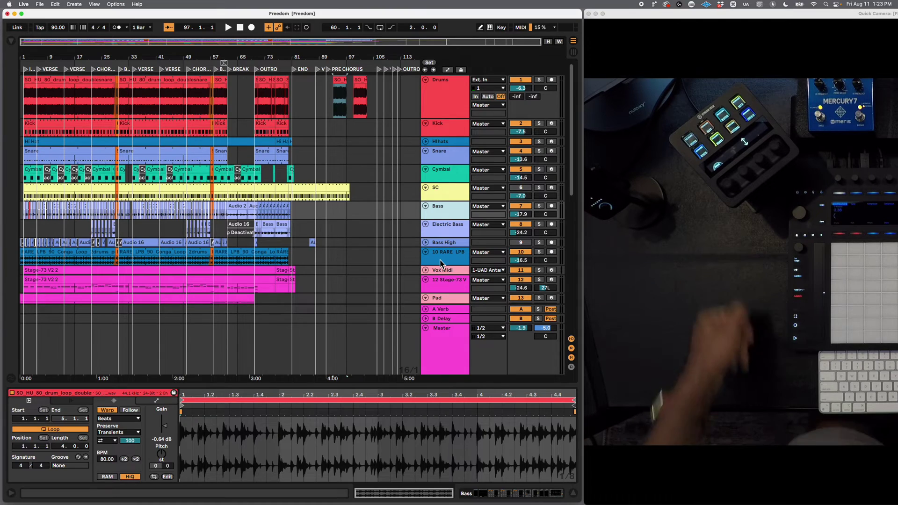
- Rename track 12, the Stage-73 V2 track, as Electric Piano
{"action": "left_click", "coordinate": [442, 284]}
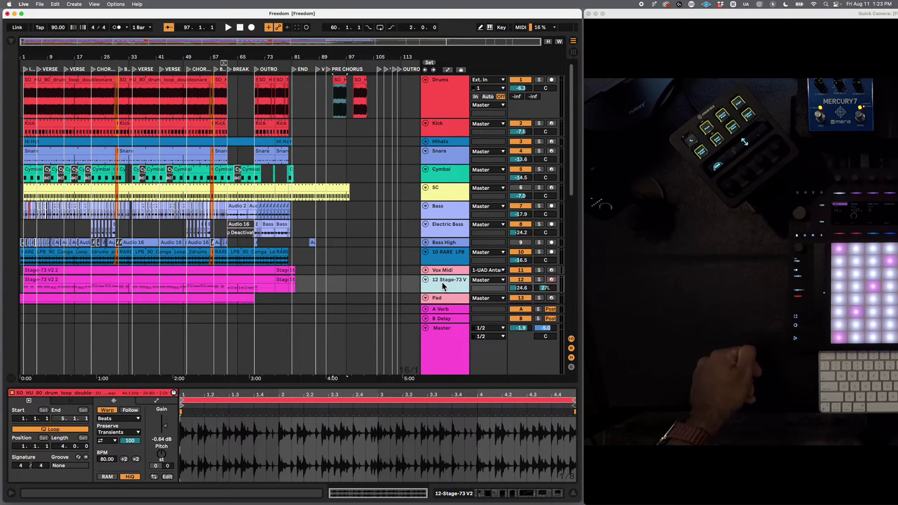
{"action": "key", "text": "super+r"}
{"action": "type", "text": "Electric Piano"}
{"action": "key", "text": "Return"}
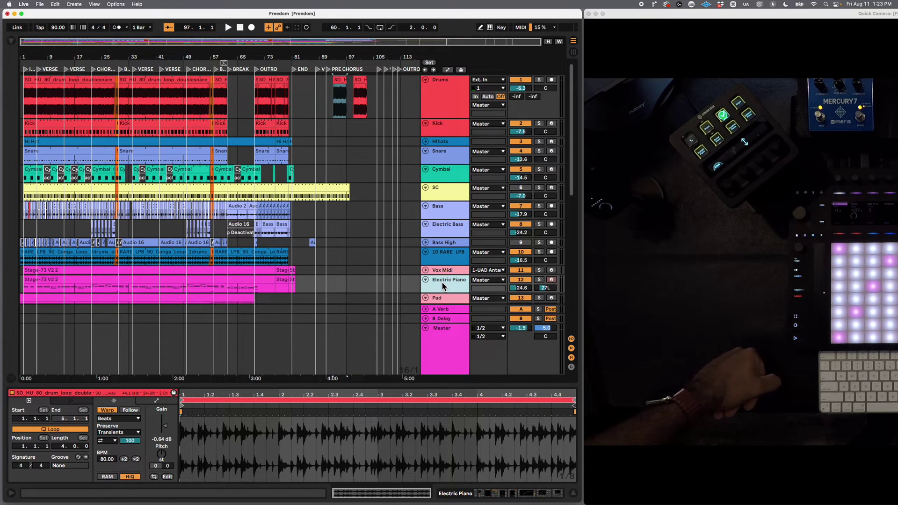
- Rename track 16, the Wurli V2 track, as Electric Piano
{"action": "scroll", "coordinate": [446, 313], "scroll_direction": "down", "scroll_amount": 2}
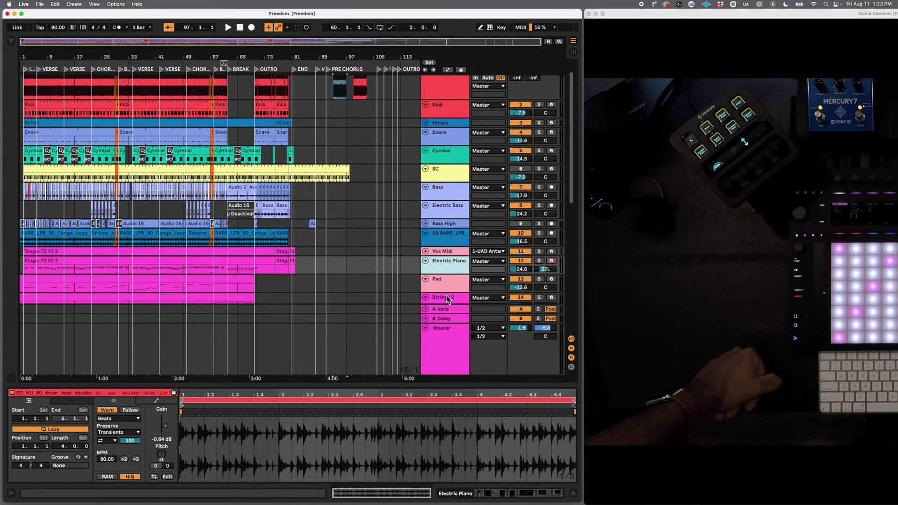
{"action": "scroll", "coordinate": [447, 288], "scroll_direction": "down", "scroll_amount": 10}
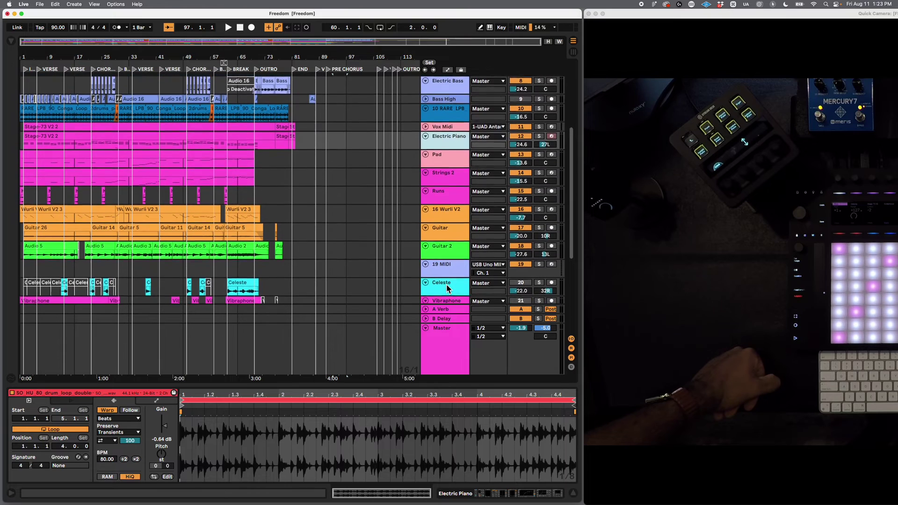
{"action": "left_click", "coordinate": [444, 204]}
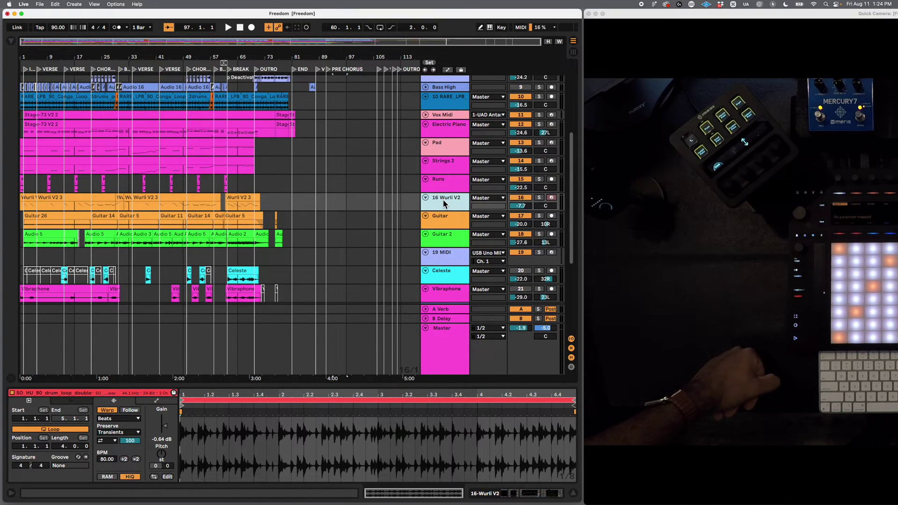
{"action": "key", "text": "super+r"}
{"action": "type", "text": "Electri"}
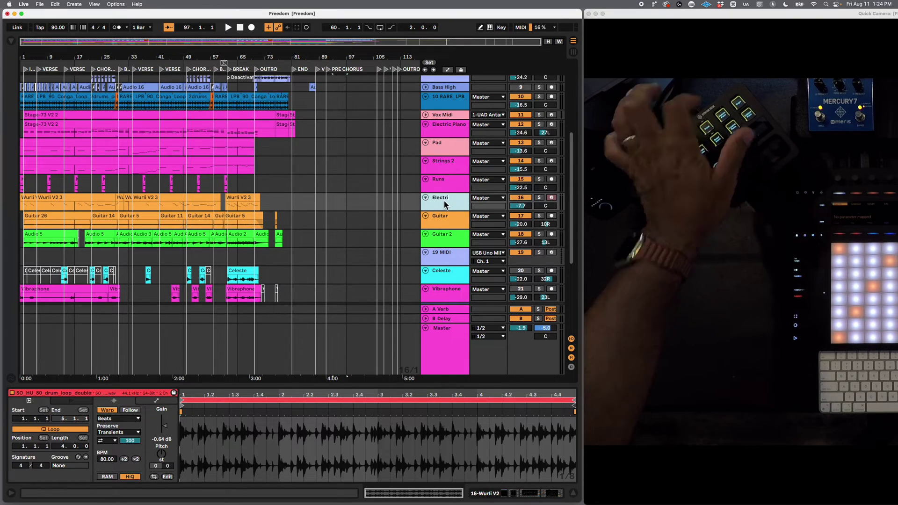
{"action": "type", "text": "c Piano"}
{"action": "key", "text": "Return"}
- Select all clips on the Bass track from 1.1.1 to 81.1.1
{"action": "scroll", "coordinate": [444, 201], "scroll_direction": "down", "scroll_amount": 5}
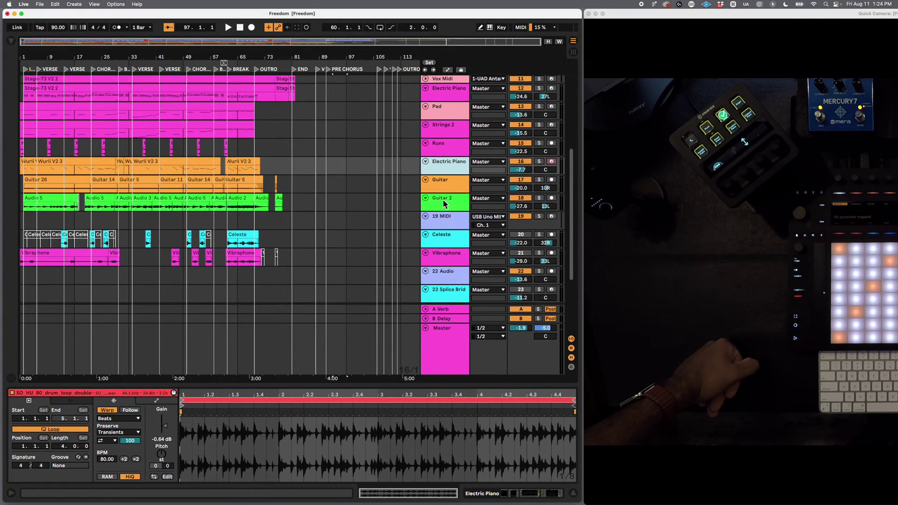
{"action": "scroll", "coordinate": [442, 200], "scroll_direction": "down", "scroll_amount": 4}
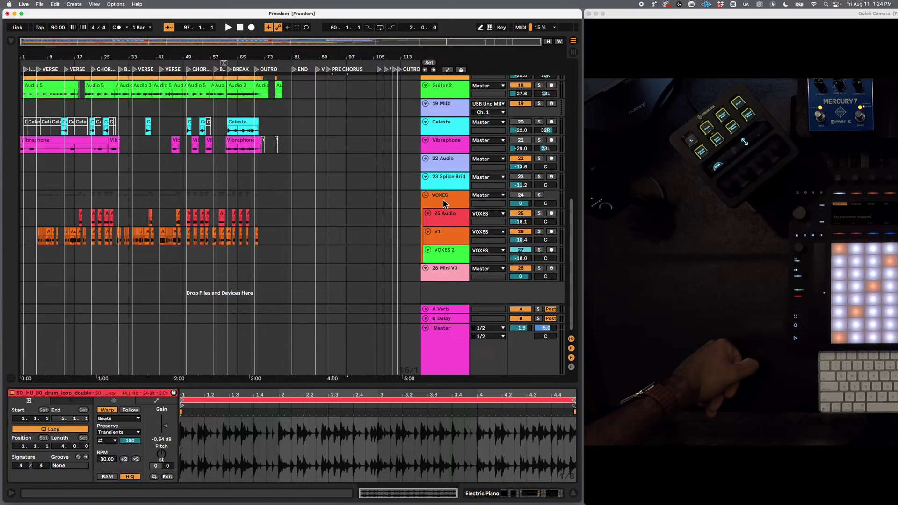
{"action": "scroll", "coordinate": [444, 203], "scroll_direction": "up", "scroll_amount": 15}
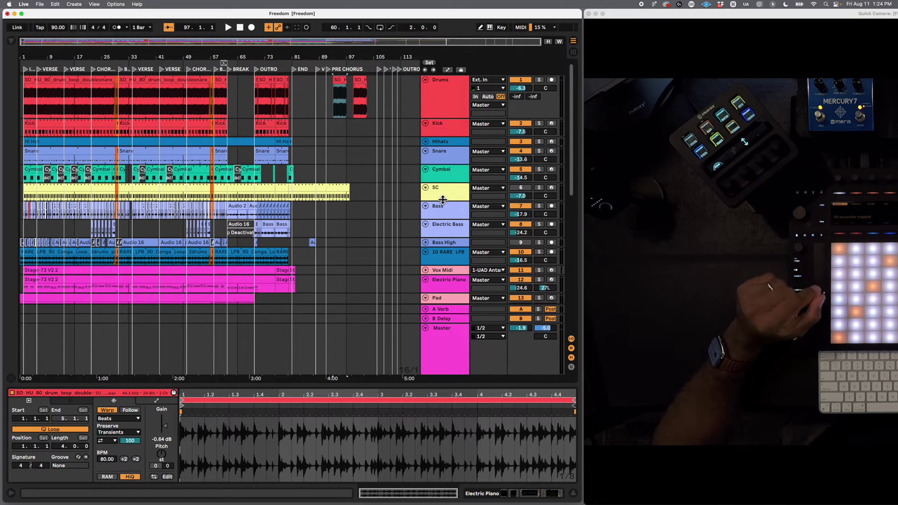
{"action": "left_click", "coordinate": [444, 104]}
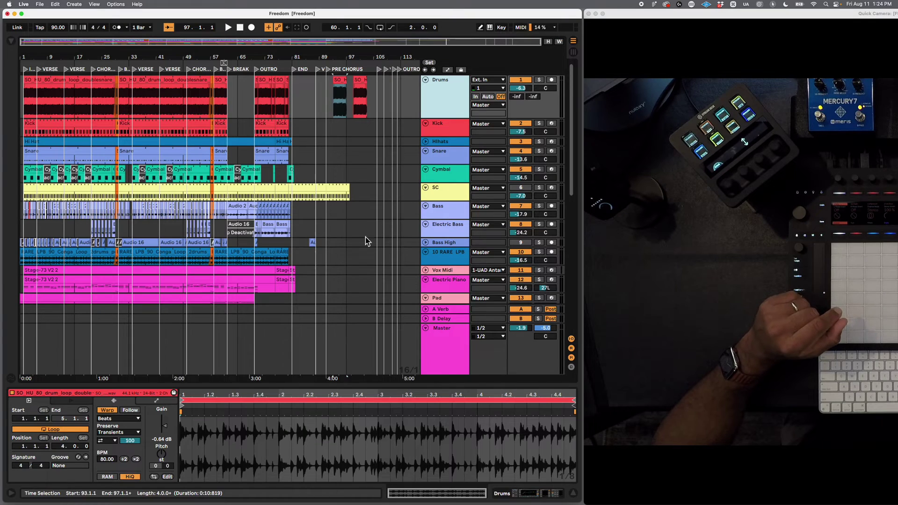
{"action": "left_click", "coordinate": [295, 212]}
{"action": "left_click_drag", "start_coordinate": [260, 216], "coordinate": [27, 212]}
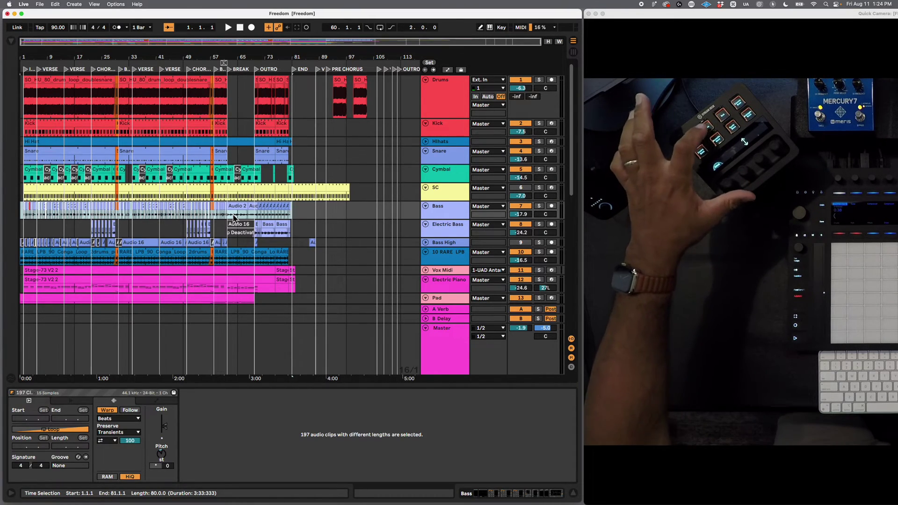
- Toggle Draw Mode and switch the tracks' automation display on and off
{"action": "key", "text": "b"}
{"action": "key", "text": "a"}
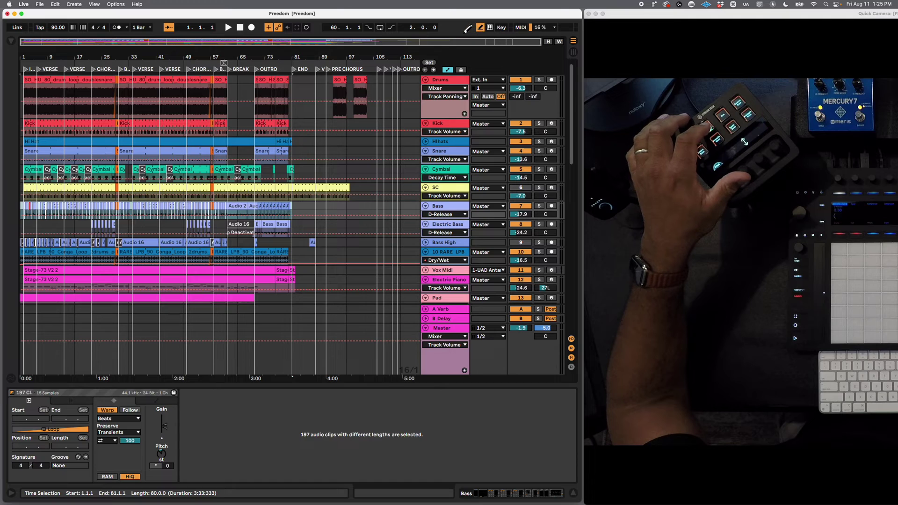
{"action": "key", "text": "a"}
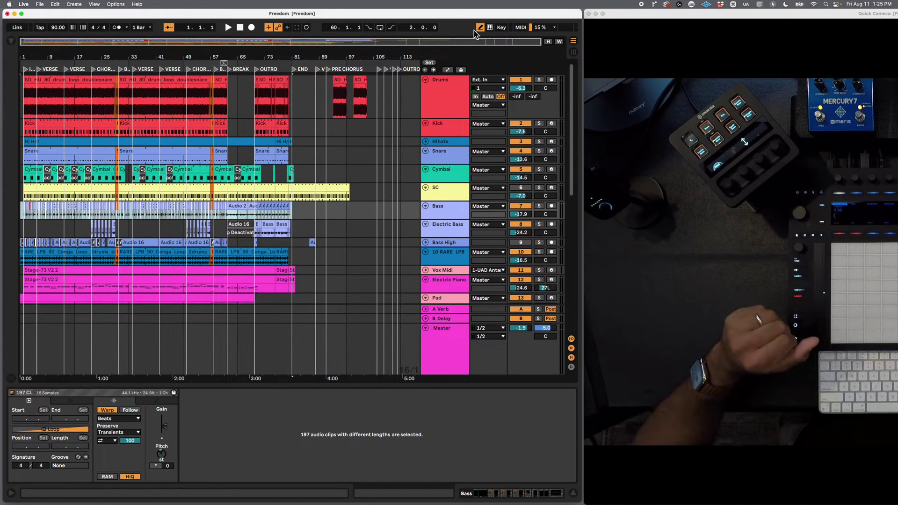
- Reselect the Bass clips from 1.1.1 to 81.1.1 and show and hide the automation lanes again
{"action": "left_click", "coordinate": [446, 214]}
{"action": "left_click", "coordinate": [307, 210]}
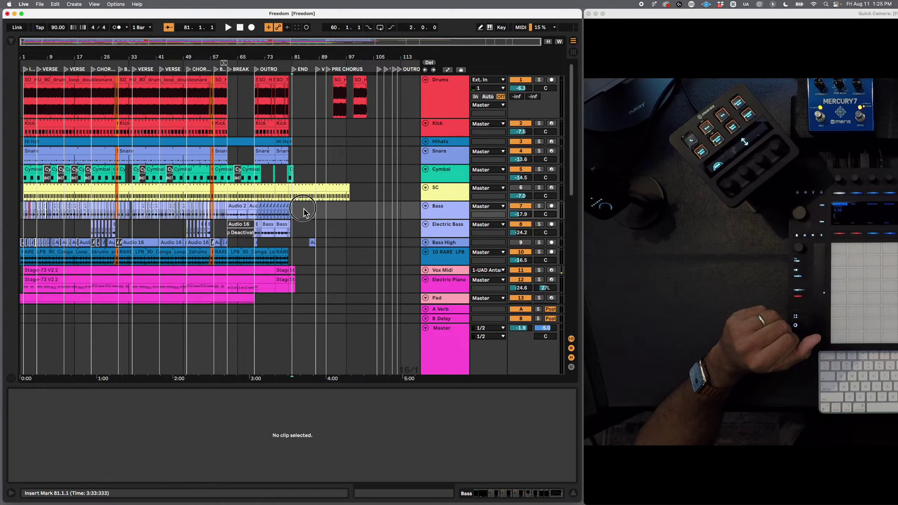
{"action": "left_click", "coordinate": [20, 211]}
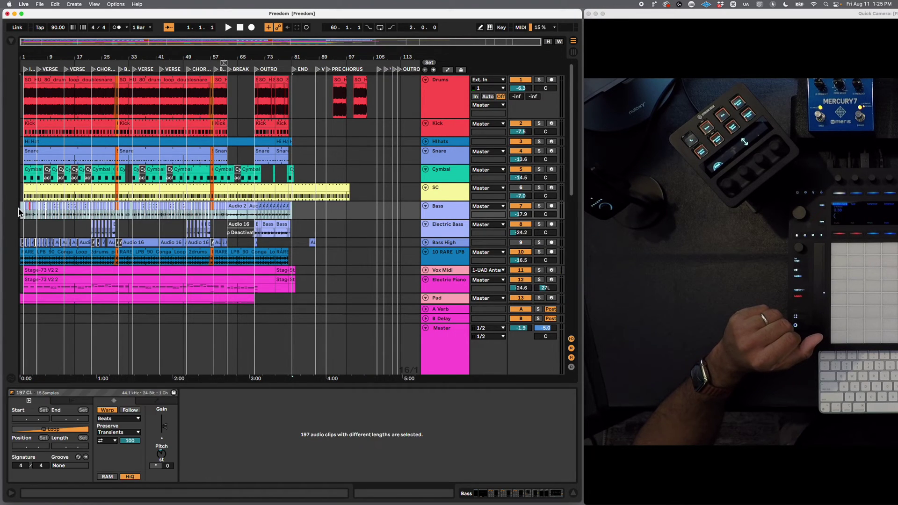
{"action": "key", "text": "a"}
{"action": "key", "text": "b"}
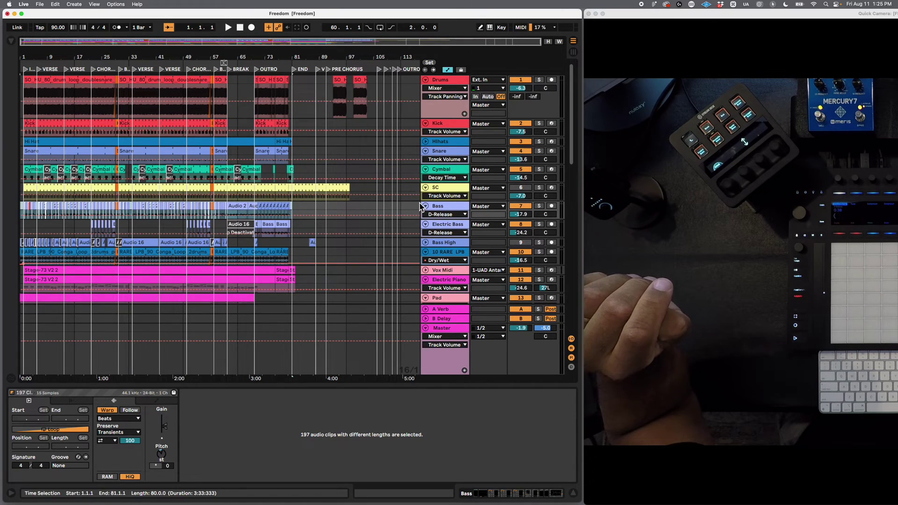
{"action": "key", "text": "a"}
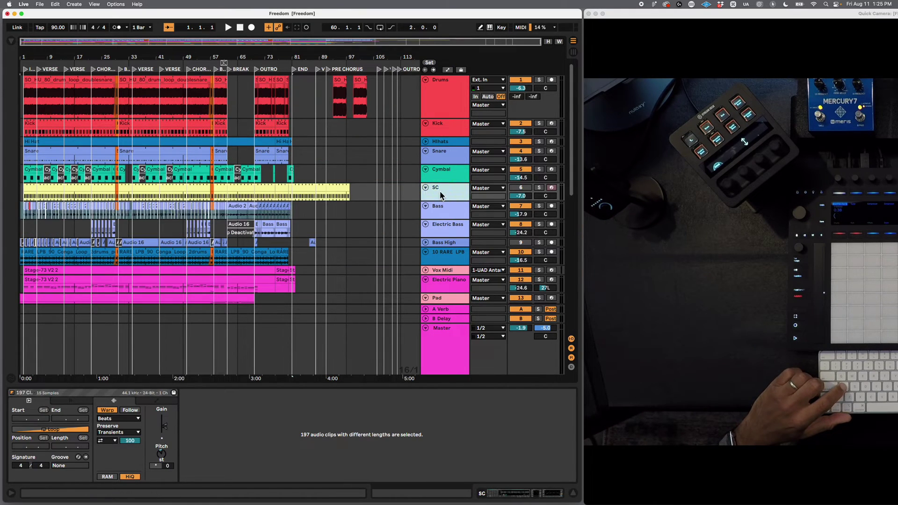
- Clear the clip selection and increase the height of the Bass track
{"action": "left_click", "coordinate": [363, 212]}
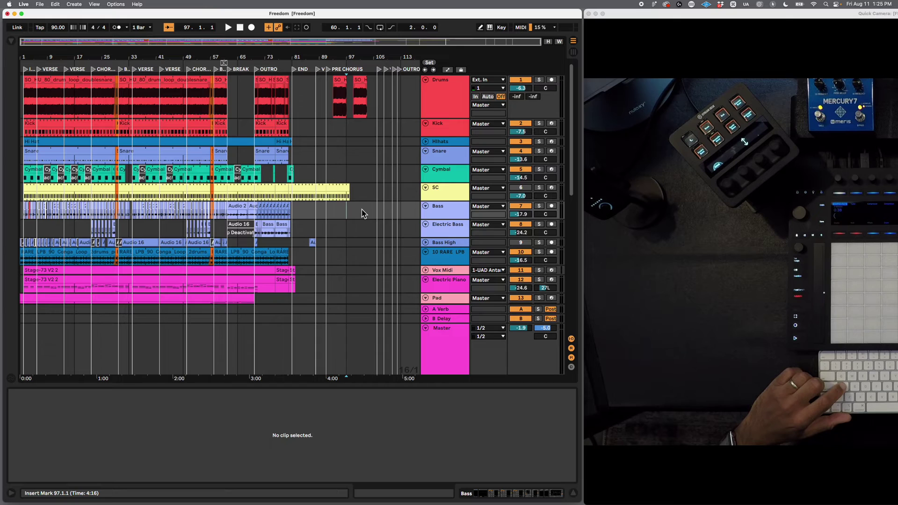
{"action": "scroll", "coordinate": [363, 213], "scroll_direction": "down", "scroll_amount": 1}
{"action": "mouse_move", "coordinate": [434, 206]}
{"action": "left_mouse_down"}
{"action": "mouse_move", "coordinate": [434, 226]}
{"action": "mouse_move", "coordinate": [435, 216]}
{"action": "left_mouse_up"}
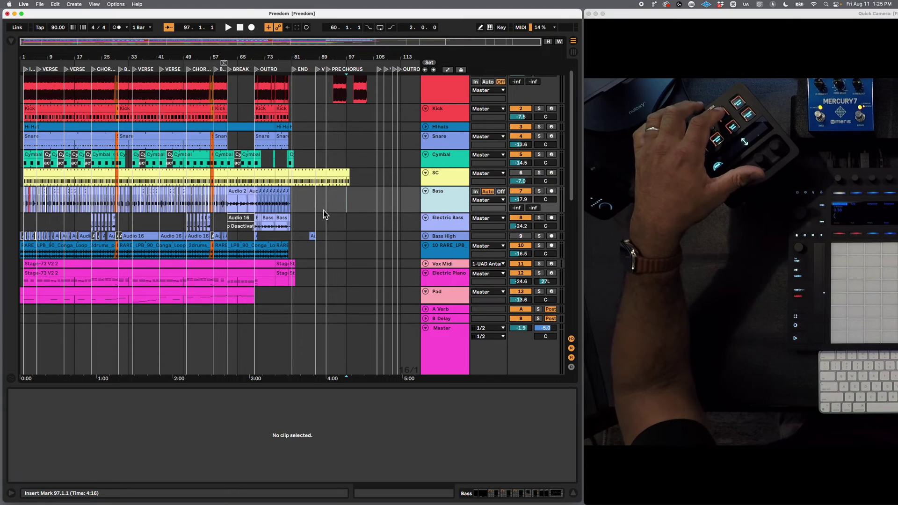
- Select the Bass clips from 1.1.1 to 81.1.1 and switch the track's solo and folded view on and off
{"action": "left_click_drag", "start_coordinate": [298, 198], "coordinate": [13, 205]}
{"action": "key", "text": "s"}
{"action": "key", "text": "u"}
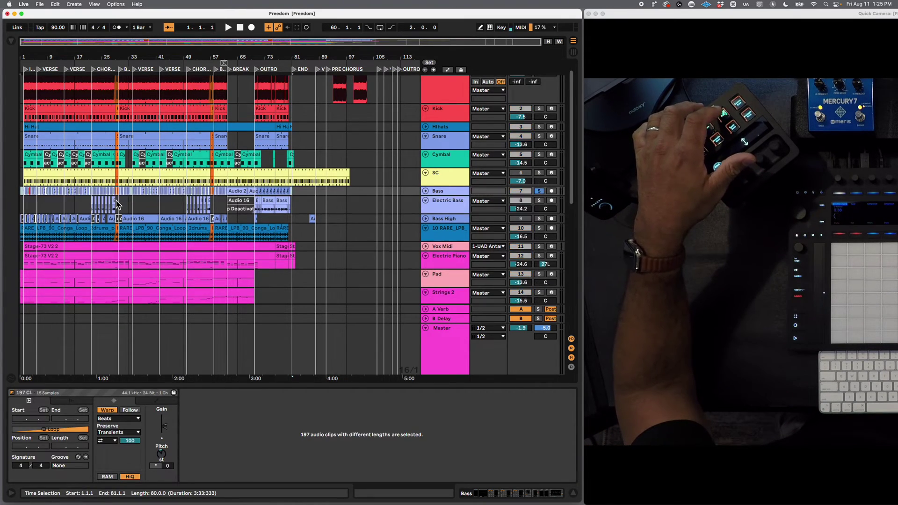
{"action": "key", "text": "s"}
{"action": "key", "text": "u"}
{"action": "key", "text": "b"}
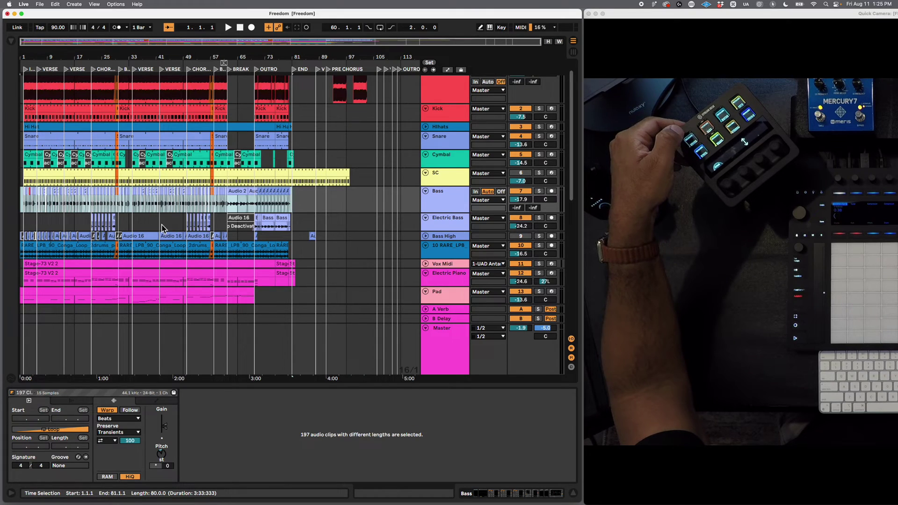
- Rename the conga loop clips on track 10 from 1.1.1 to 81.1.1 as Tom
{"action": "left_click", "coordinate": [296, 251]}
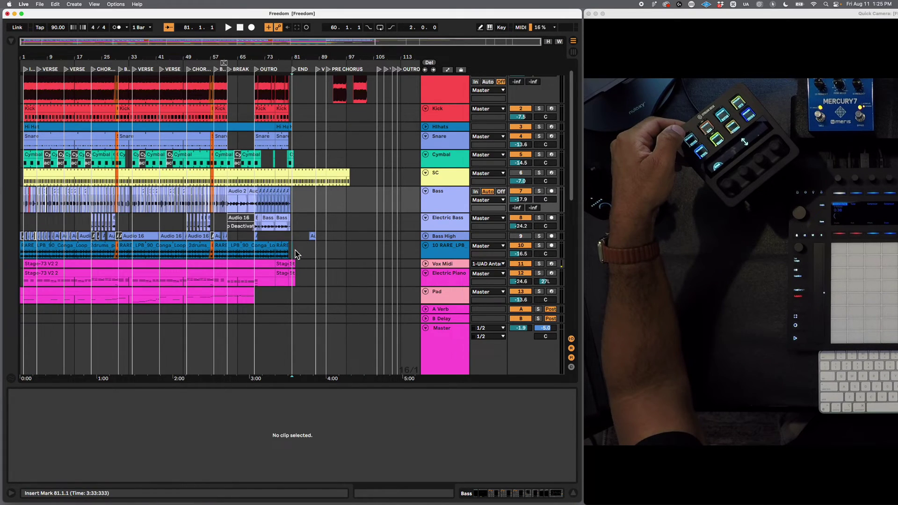
{"action": "left_click_drag", "start_coordinate": [297, 251], "coordinate": [17, 251]}
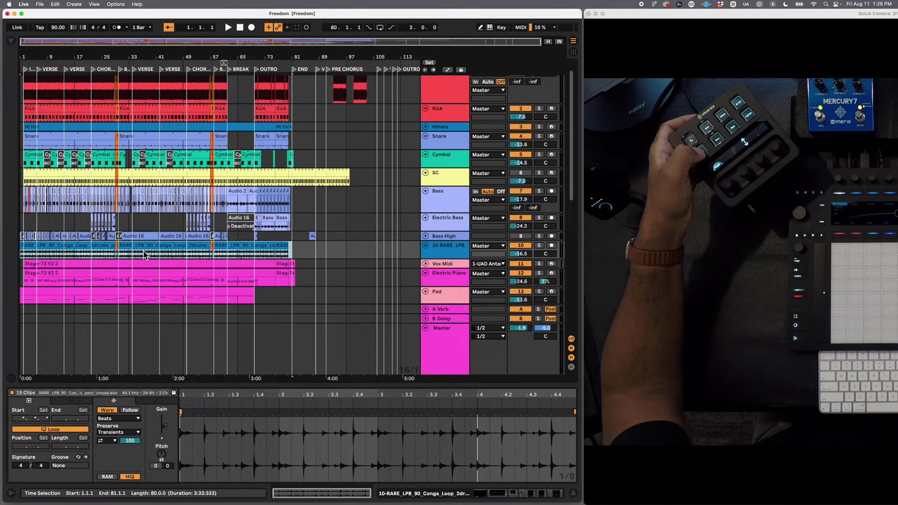
{"action": "key", "text": "super+r"}
{"action": "type", "text": "Tom"}
{"action": "key", "text": "Return"}
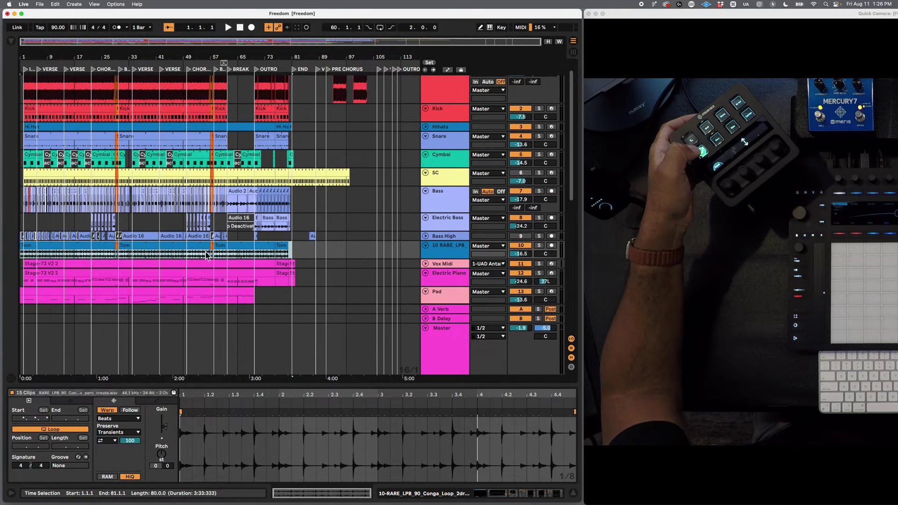
- Examine the track list and the drum loops after the PRE CHORUS locator at different zoom levels
{"action": "scroll", "coordinate": [378, 286], "scroll_direction": "down", "scroll_amount": 5}
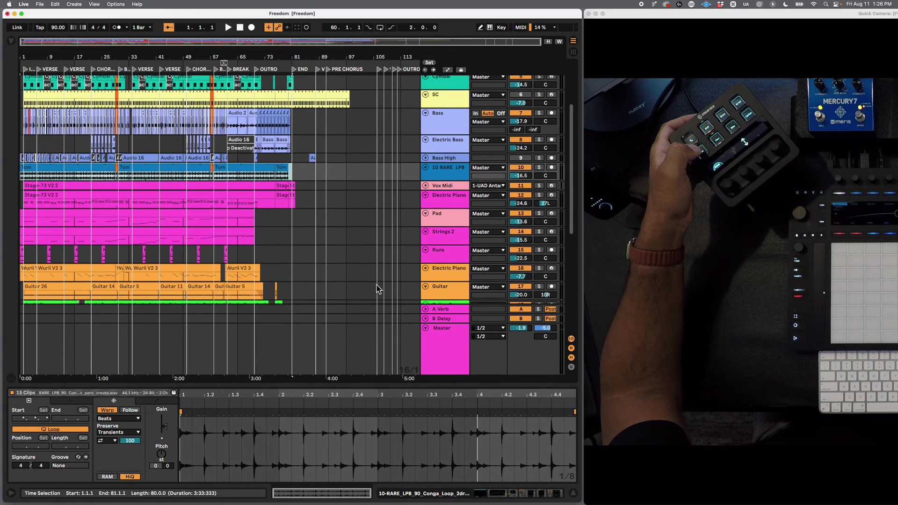
{"action": "scroll", "coordinate": [377, 286], "scroll_direction": "up", "scroll_amount": 6}
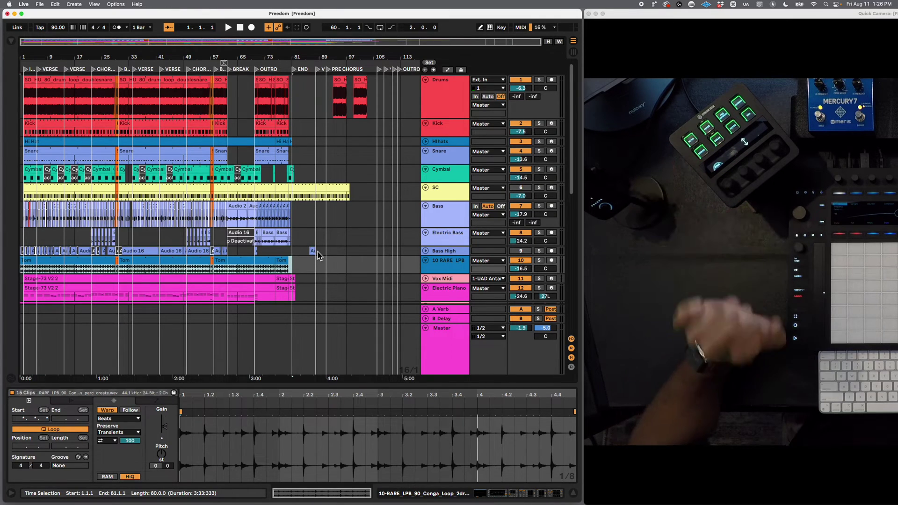
{"action": "scroll", "coordinate": [358, 164], "scroll_direction": "up", "scroll_amount": 5}
{"action": "scroll", "coordinate": [358, 168], "scroll_direction": "up", "scroll_amount": 1}
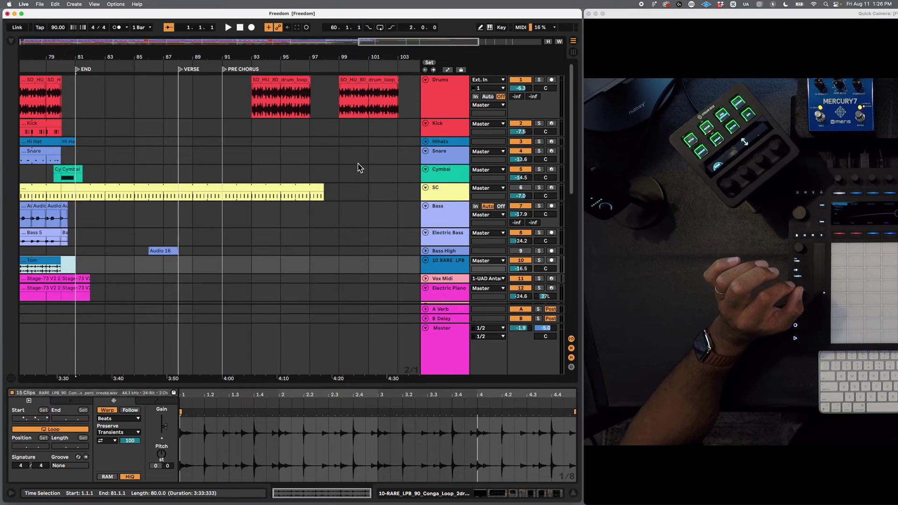
{"action": "scroll", "coordinate": [359, 168], "scroll_direction": "right", "scroll_amount": 4}
{"action": "scroll", "coordinate": [359, 168], "scroll_direction": "down", "scroll_amount": 3}
{"action": "scroll", "coordinate": [358, 168], "scroll_direction": "right", "scroll_amount": 2}
{"action": "scroll", "coordinate": [358, 168], "scroll_direction": "up", "scroll_amount": 1}
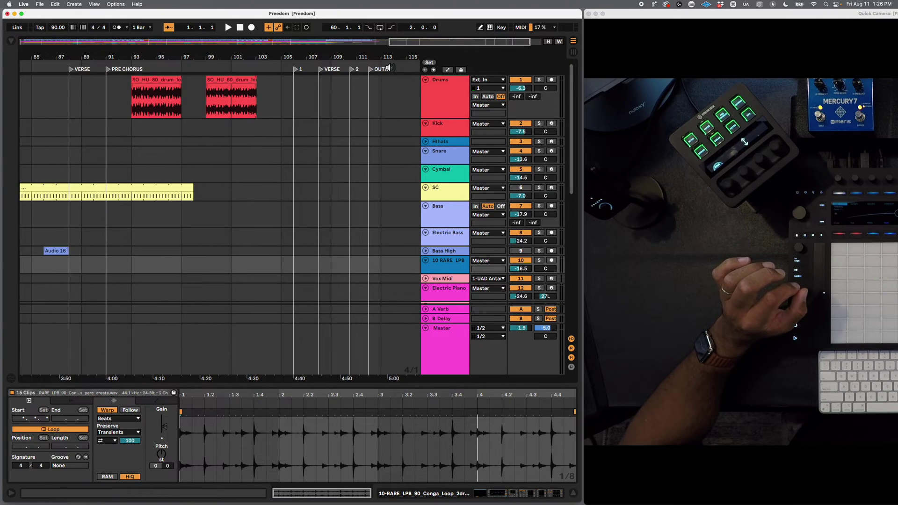
{"action": "scroll", "coordinate": [345, 110], "scroll_direction": "left", "scroll_amount": 10}
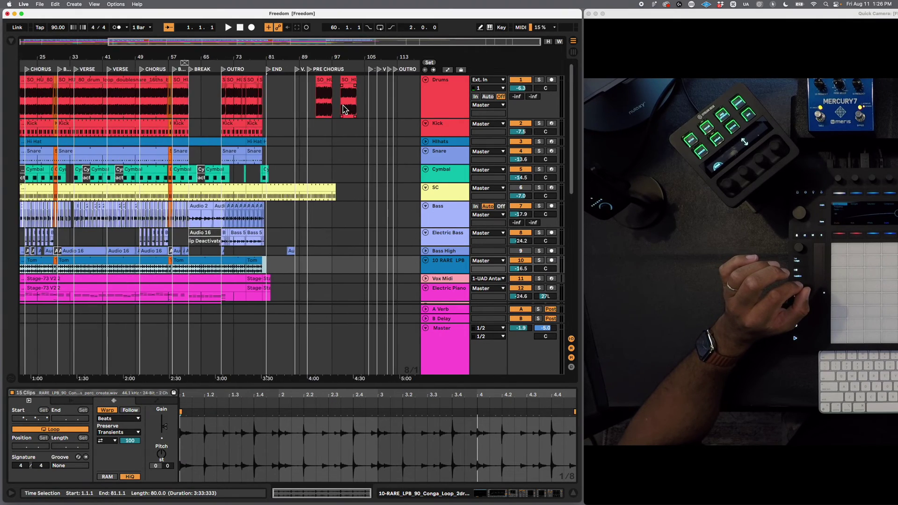
{"action": "scroll", "coordinate": [343, 110], "scroll_direction": "right", "scroll_amount": 10}
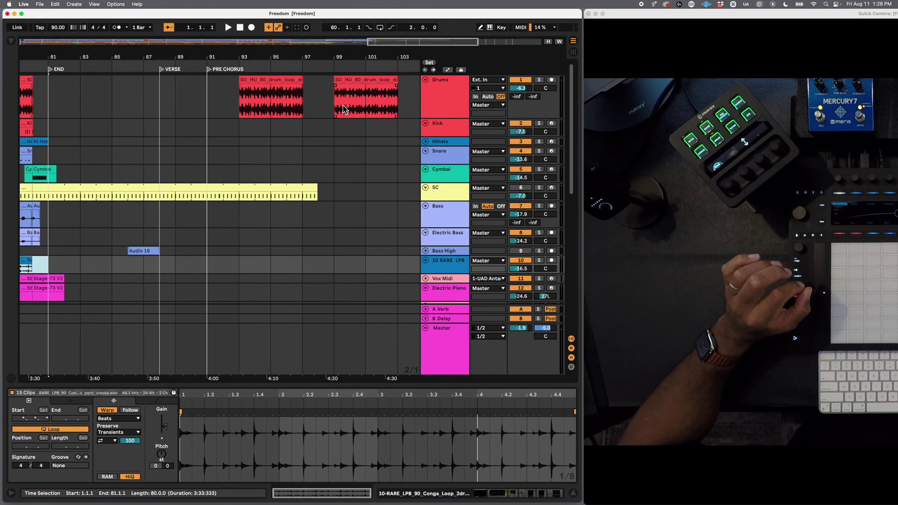
{"action": "scroll", "coordinate": [345, 160], "scroll_direction": "up", "scroll_amount": 3}
{"action": "scroll", "coordinate": [343, 162], "scroll_direction": "right", "scroll_amount": 2}
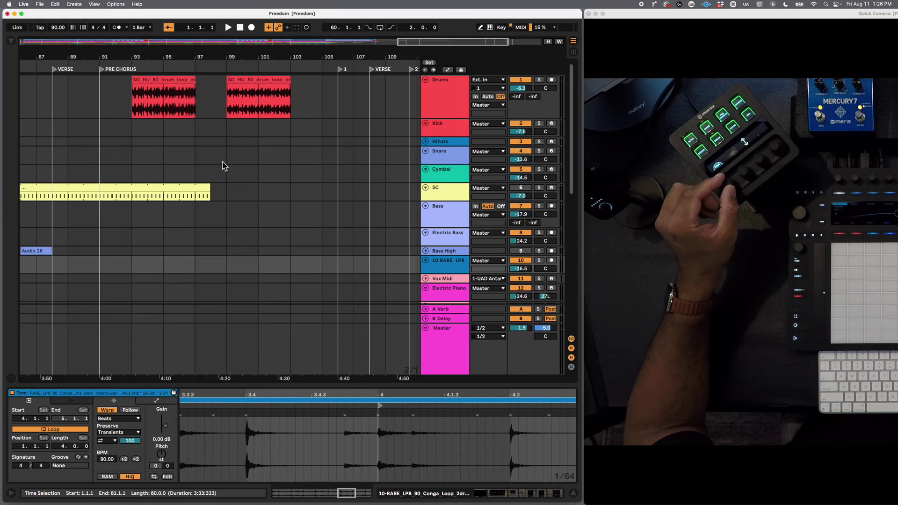
- Add a locator at 99.1.1, where the last drum loop clip starts, and name it INTRO
{"action": "left_click", "coordinate": [223, 162]}
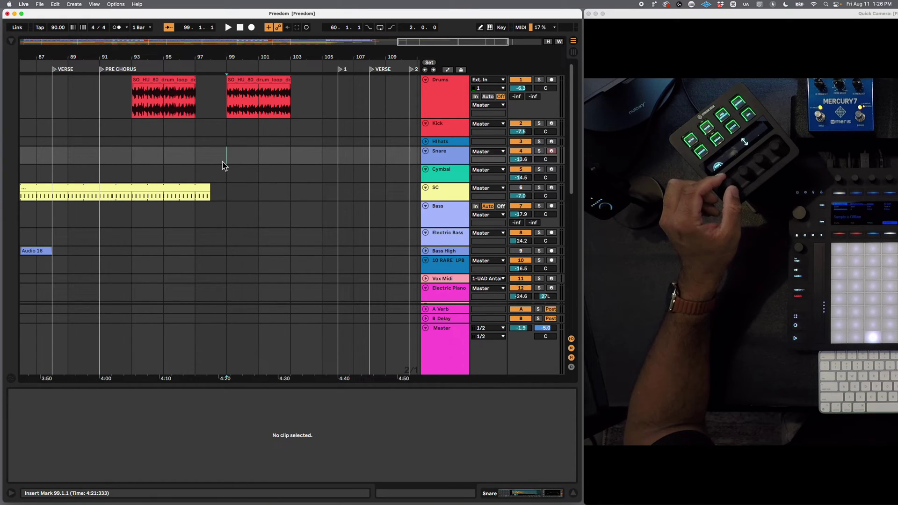
{"action": "key", "text": "Left"}
{"action": "key", "text": "Left"}
{"action": "key", "text": "Left"}
{"action": "key", "text": "Left"}
{"action": "key", "text": "Left"}
{"action": "key", "text": "Right"}
{"action": "key", "text": "Right"}
{"action": "key", "text": "Right"}
{"action": "key", "text": "Right"}
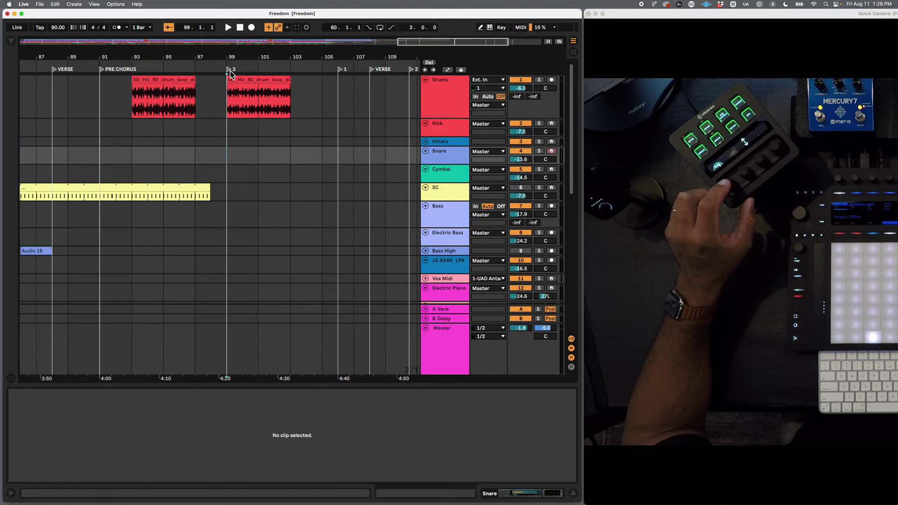
{"action": "key", "text": "super+r"}
{"action": "type", "text": "INTRO"}
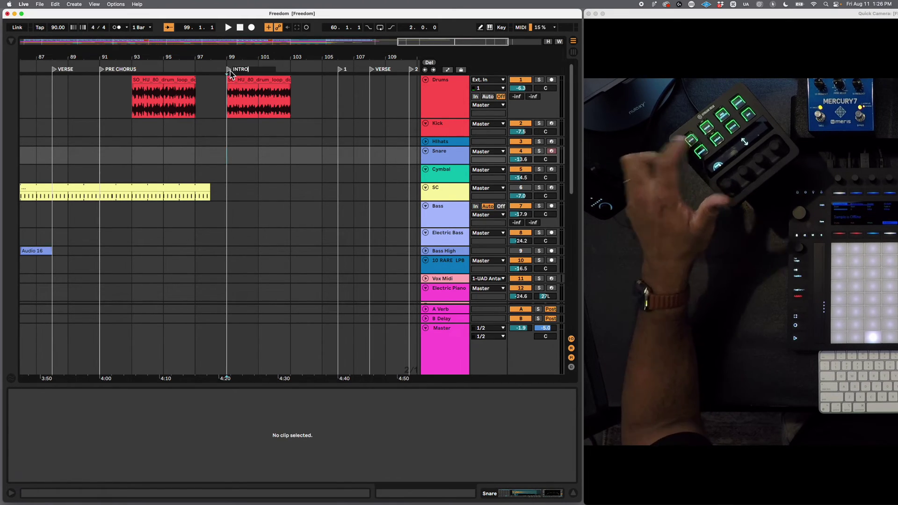
{"action": "key", "text": "Return"}
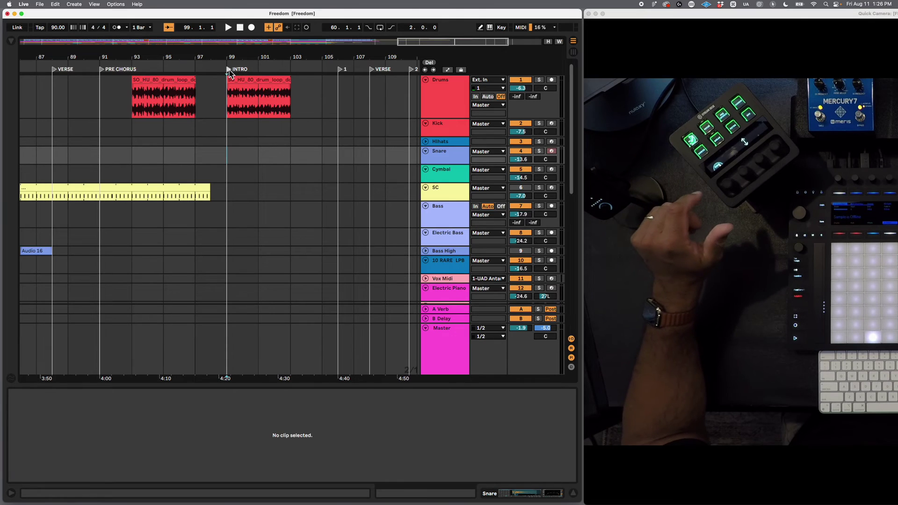
- Add a locator at 103.1.1, where the last drum loop clip ends, and name it BRIDGE
{"action": "left_click", "coordinate": [278, 159]}
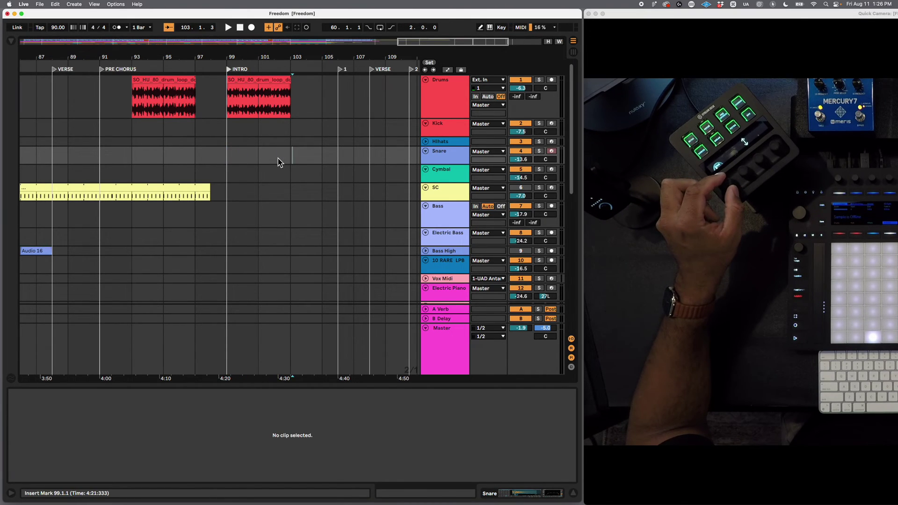
{"action": "left_click", "coordinate": [294, 154]}
{"action": "key", "text": "shift+l"}
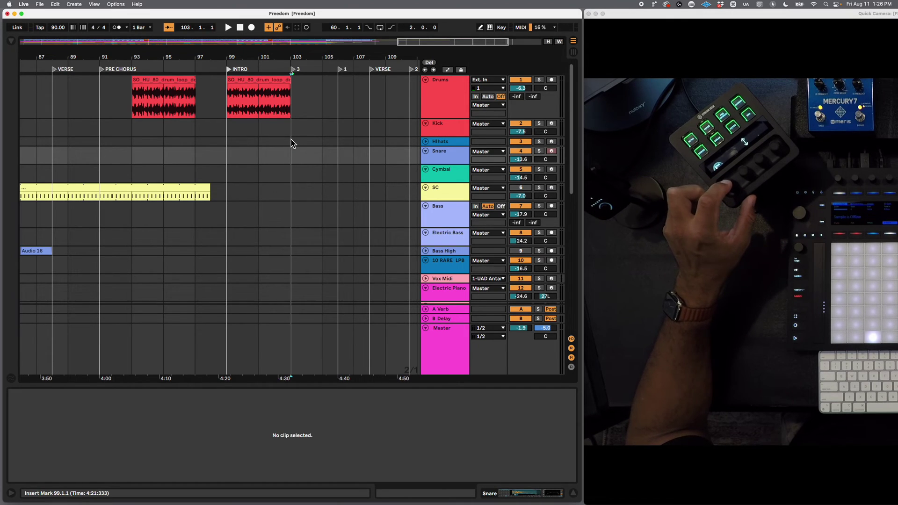
{"action": "left_click", "coordinate": [293, 70]}
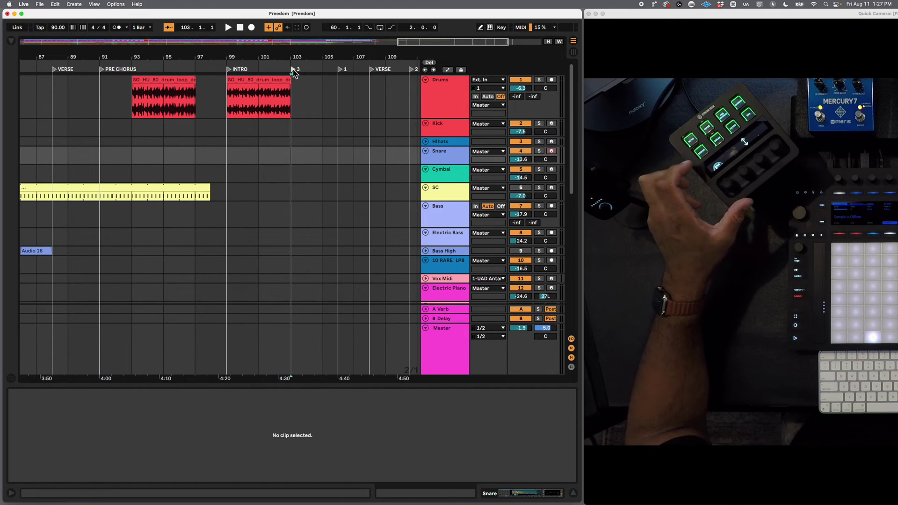
{"action": "key", "text": "super+r"}
{"action": "type", "text": "BRIDGE"}
{"action": "key", "text": "Down"}
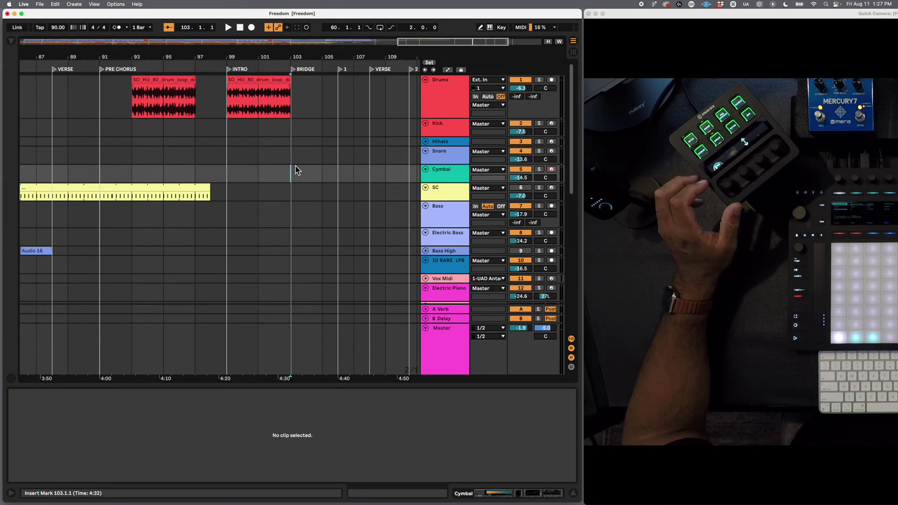
- Examine the whole arrangement and its section locators from the first INTRO through to the end at different zoom levels
{"action": "key", "text": "w"}
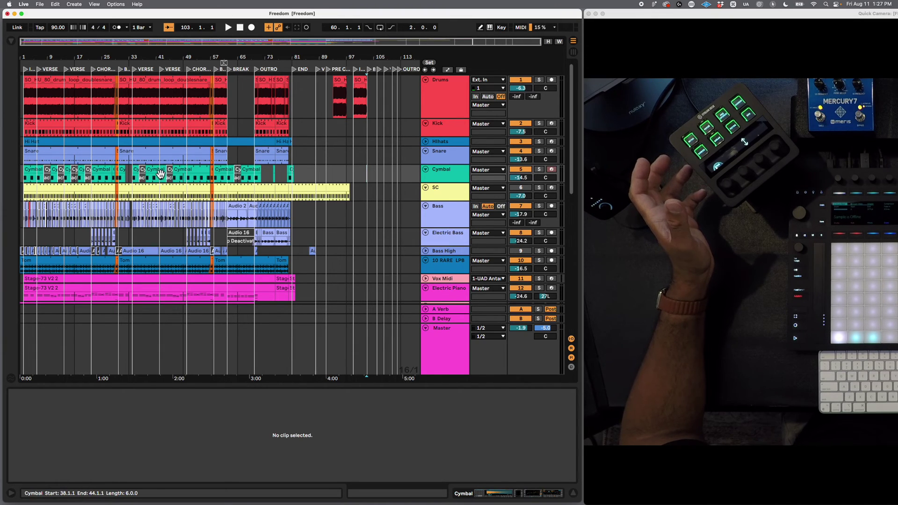
{"action": "scroll", "coordinate": [104, 148], "scroll_direction": "up", "scroll_amount": 5}
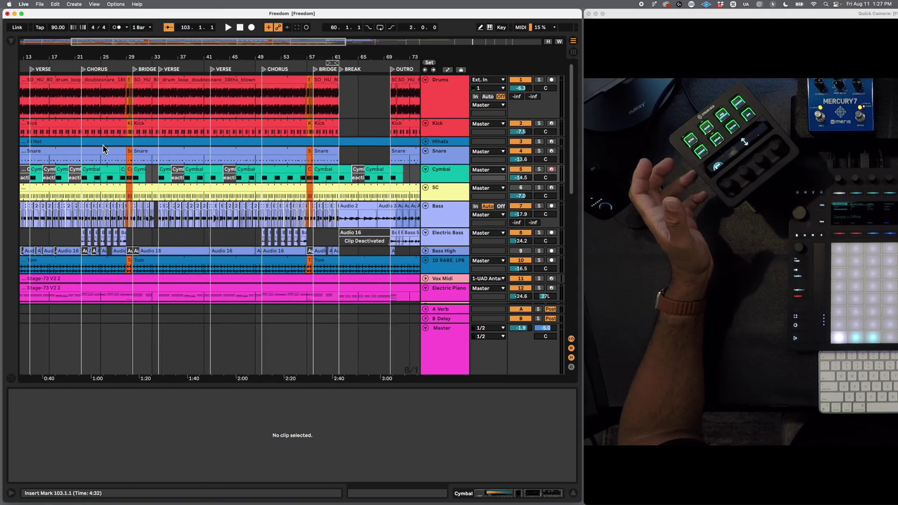
{"action": "scroll", "coordinate": [104, 148], "scroll_direction": "down", "scroll_amount": 1}
{"action": "scroll", "coordinate": [104, 149], "scroll_direction": "left", "scroll_amount": 3}
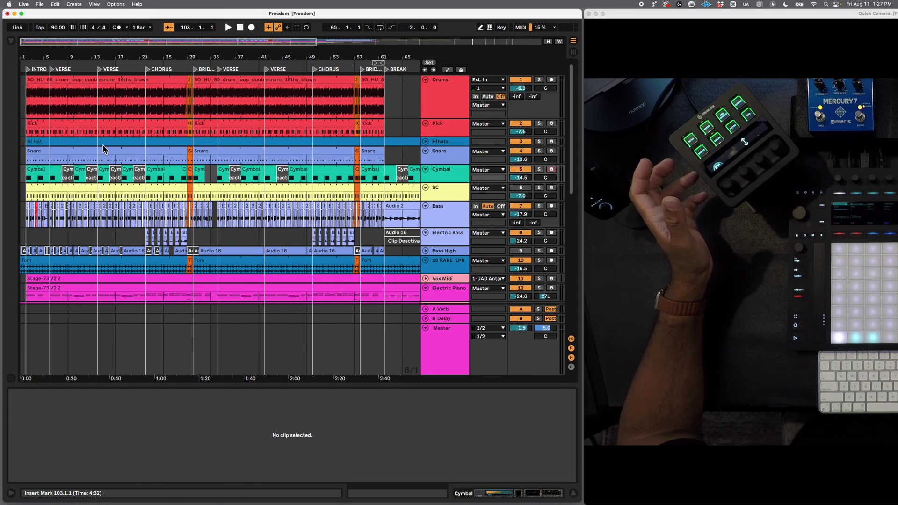
{"action": "scroll", "coordinate": [103, 148], "scroll_direction": "right", "scroll_amount": 5}
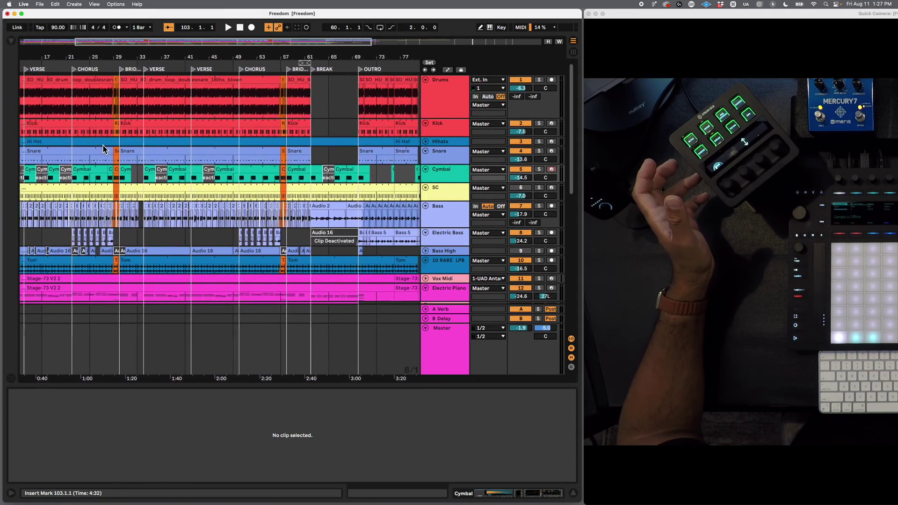
{"action": "scroll", "coordinate": [103, 149], "scroll_direction": "right", "scroll_amount": 4}
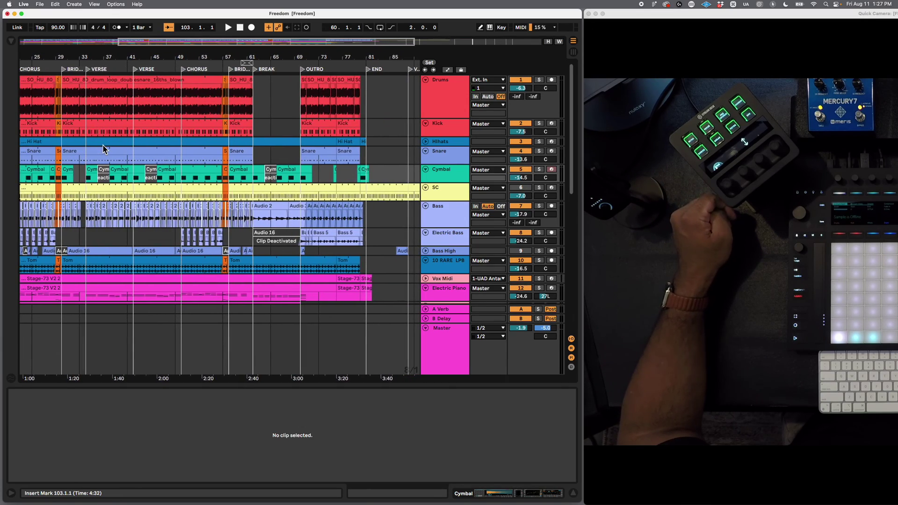
{"action": "scroll", "coordinate": [102, 148], "scroll_direction": "right", "scroll_amount": 4}
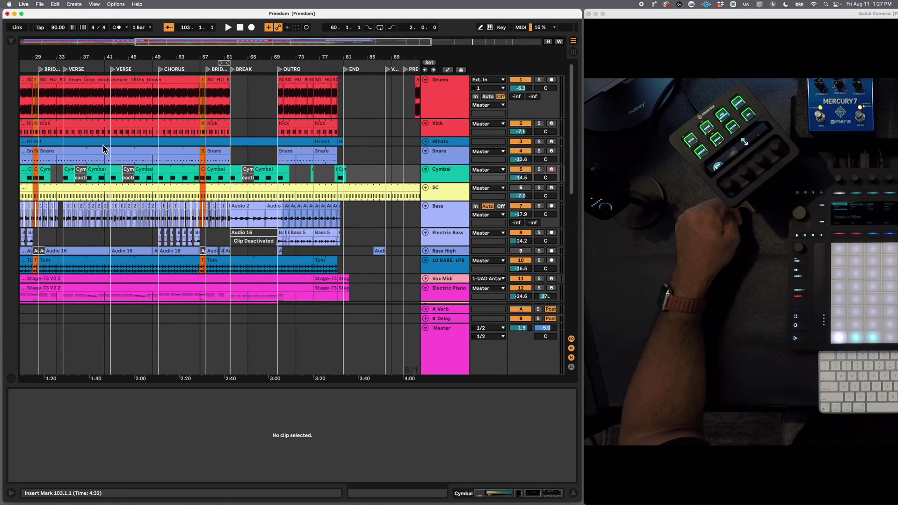
{"action": "scroll", "coordinate": [103, 149], "scroll_direction": "left", "scroll_amount": 5}
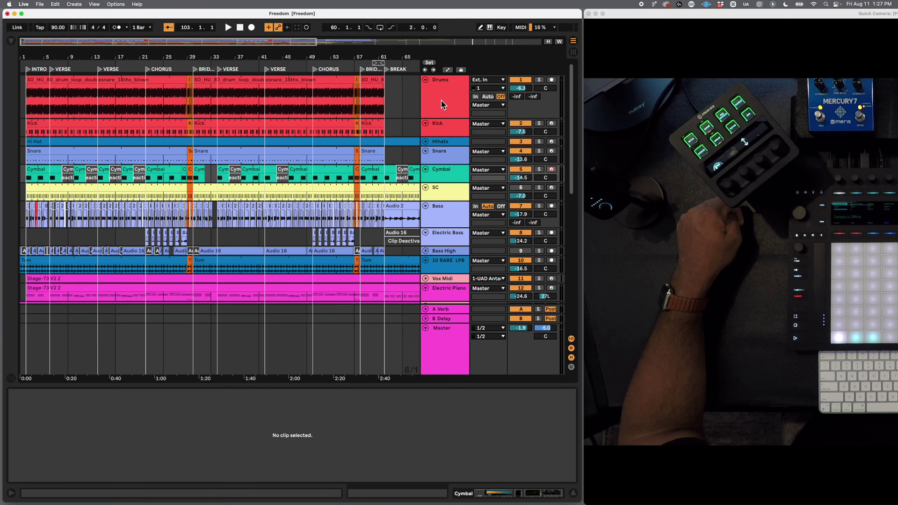
{"action": "key", "text": "minus"}
{"action": "key", "text": "minus"}
{"action": "key", "text": "minus"}
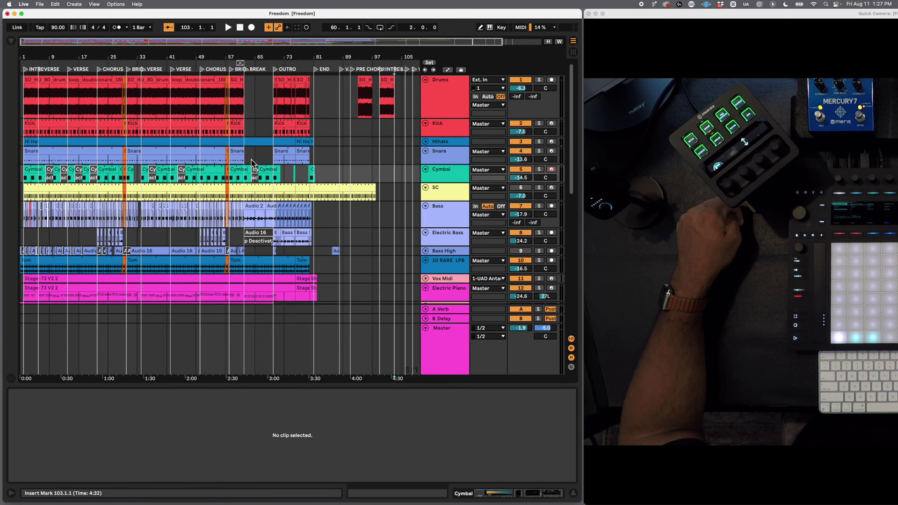
{"action": "scroll", "coordinate": [251, 159], "scroll_direction": "up", "scroll_amount": 2}
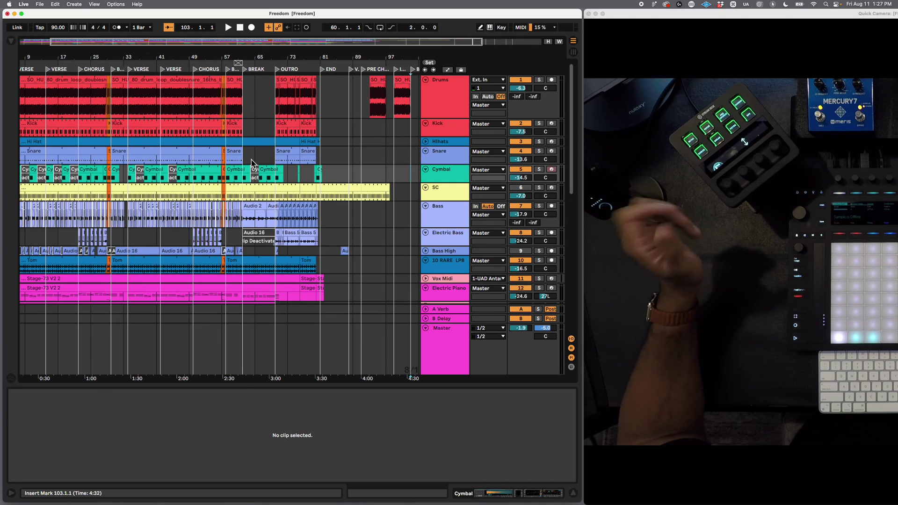